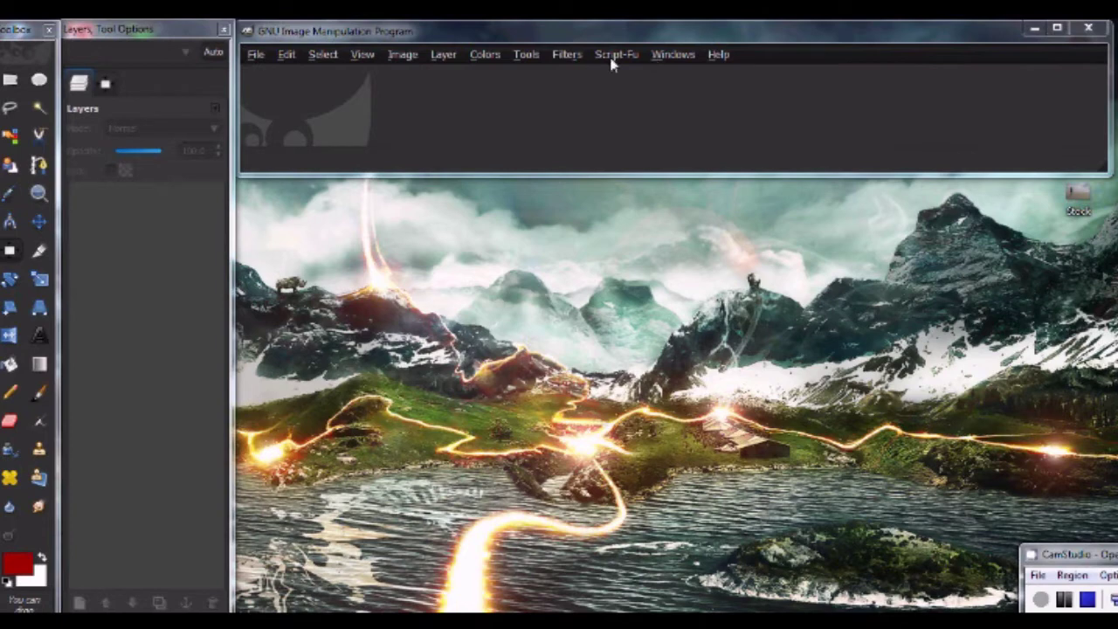
Create a new 640×400 image and enlarge its window to show the whole canvas.
{"action": "left_click", "coordinate": [256, 55]}
{"action": "left_click", "coordinate": [271, 74]}
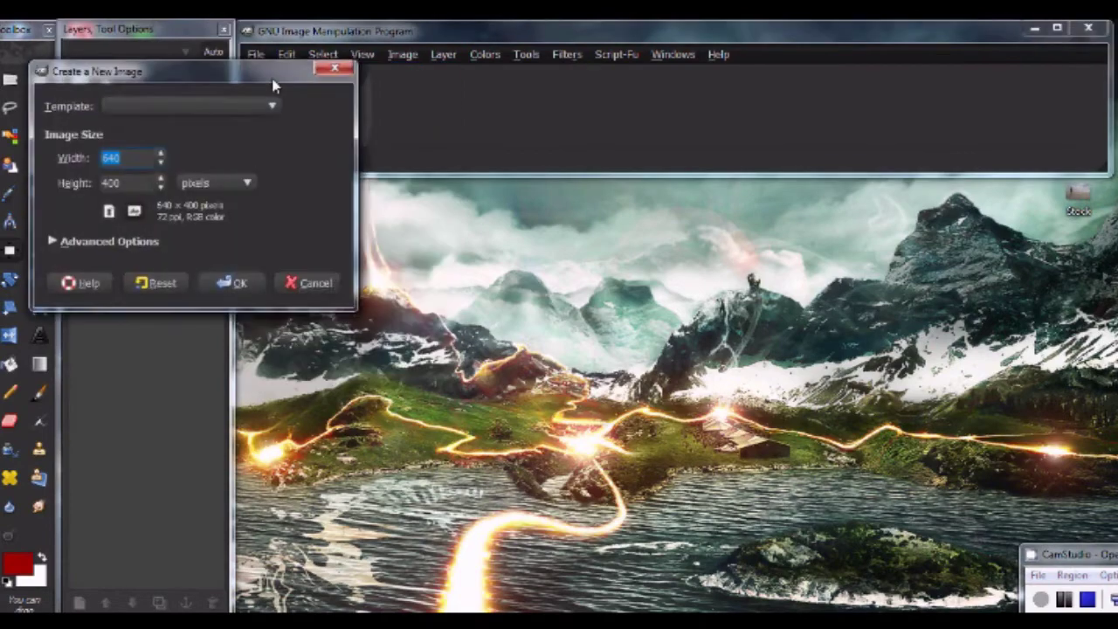
{"action": "left_click", "coordinate": [228, 282]}
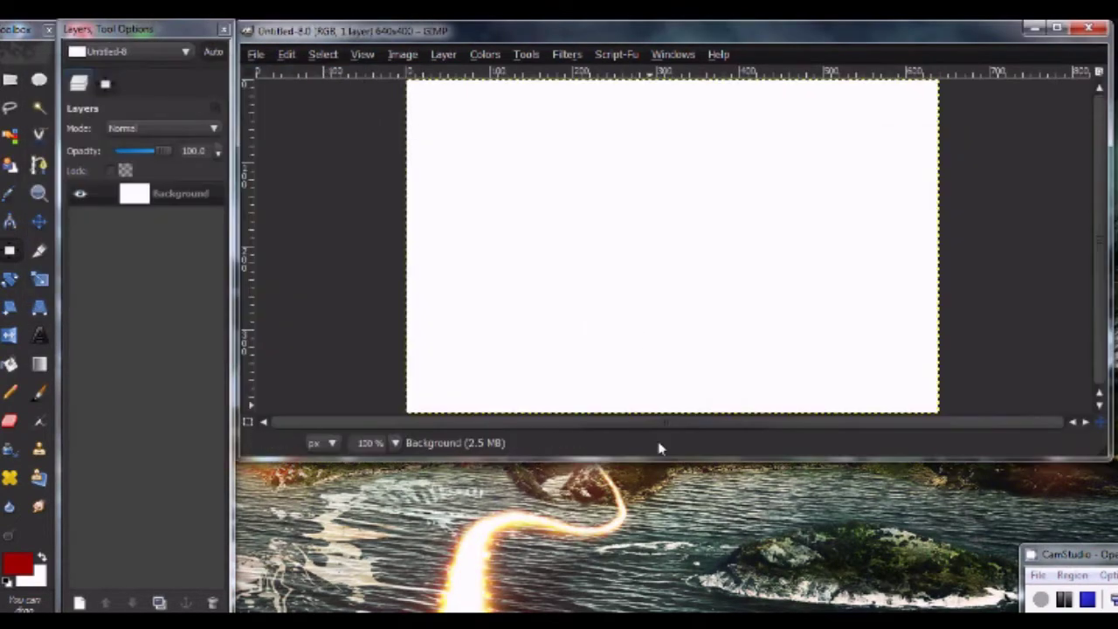
{"action": "left_click_drag", "start_coordinate": [657, 458], "coordinate": [664, 615]}
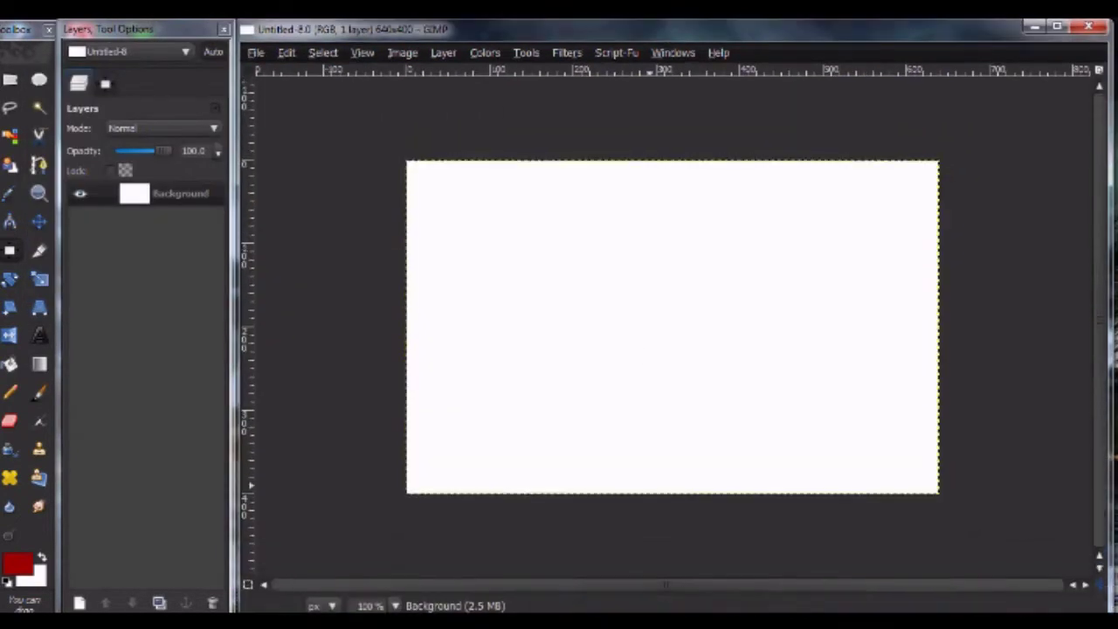
Bucket-fill the white canvas with black.
{"action": "left_click", "coordinate": [9, 363]}
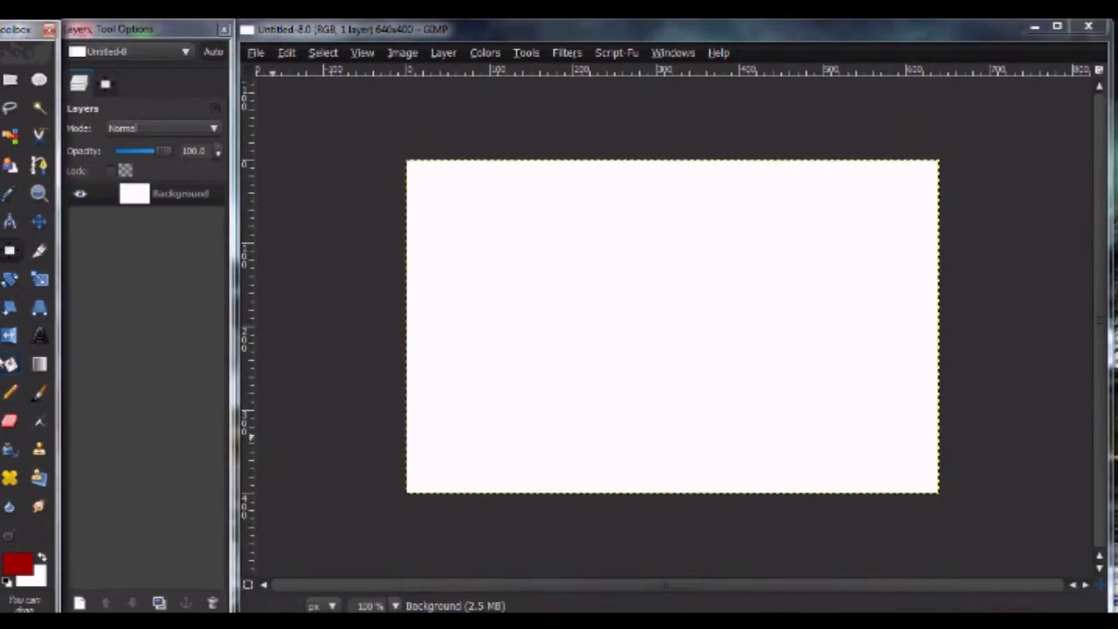
{"action": "left_click", "coordinate": [8, 579]}
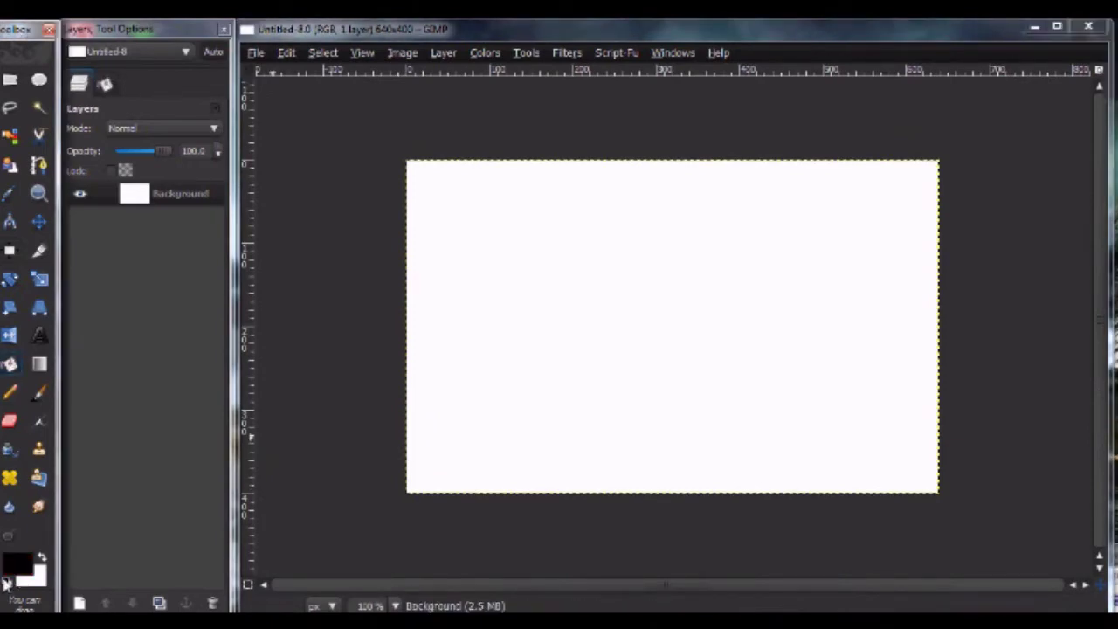
{"action": "left_click", "coordinate": [577, 337]}
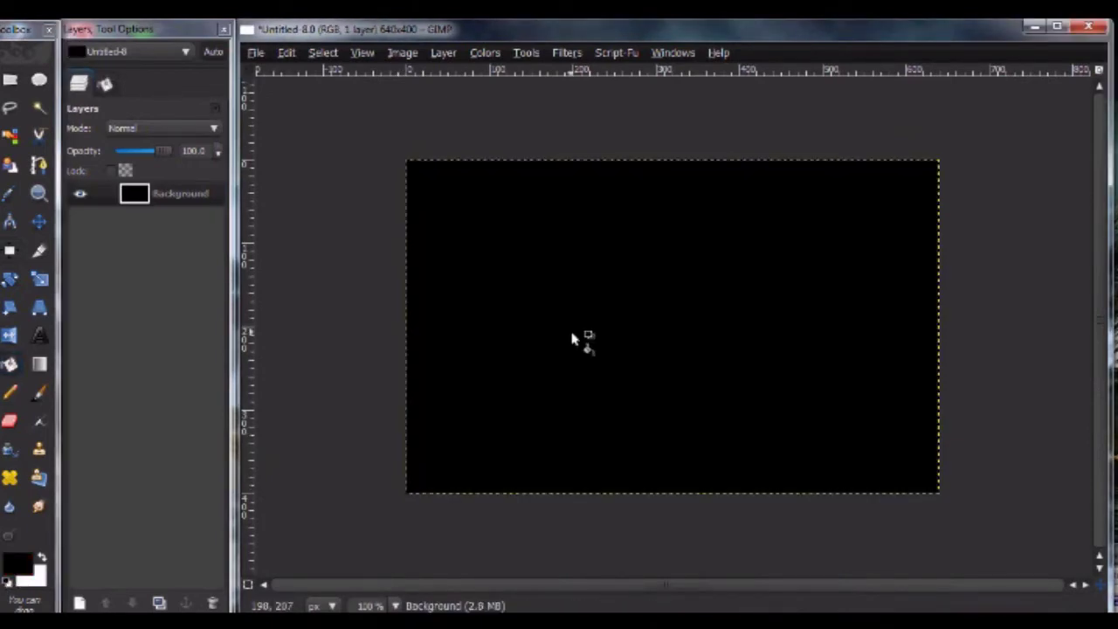
Set the foreground colour to dark red #a40000.
{"action": "left_click", "coordinate": [24, 573]}
{"action": "left_click", "coordinate": [174, 257]}
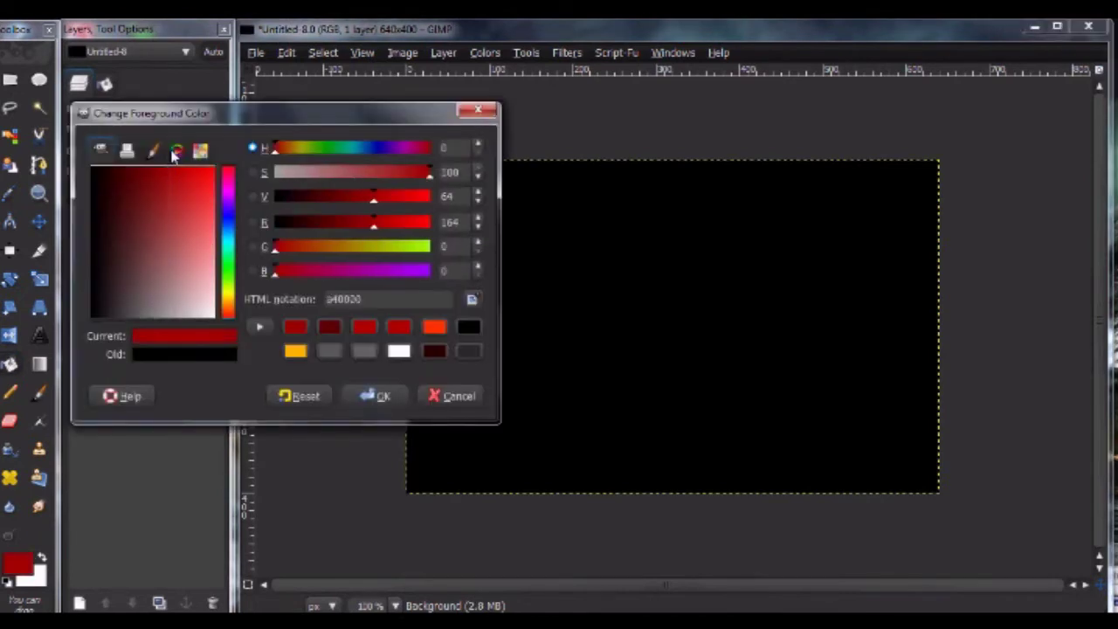
{"action": "left_click", "coordinate": [374, 398]}
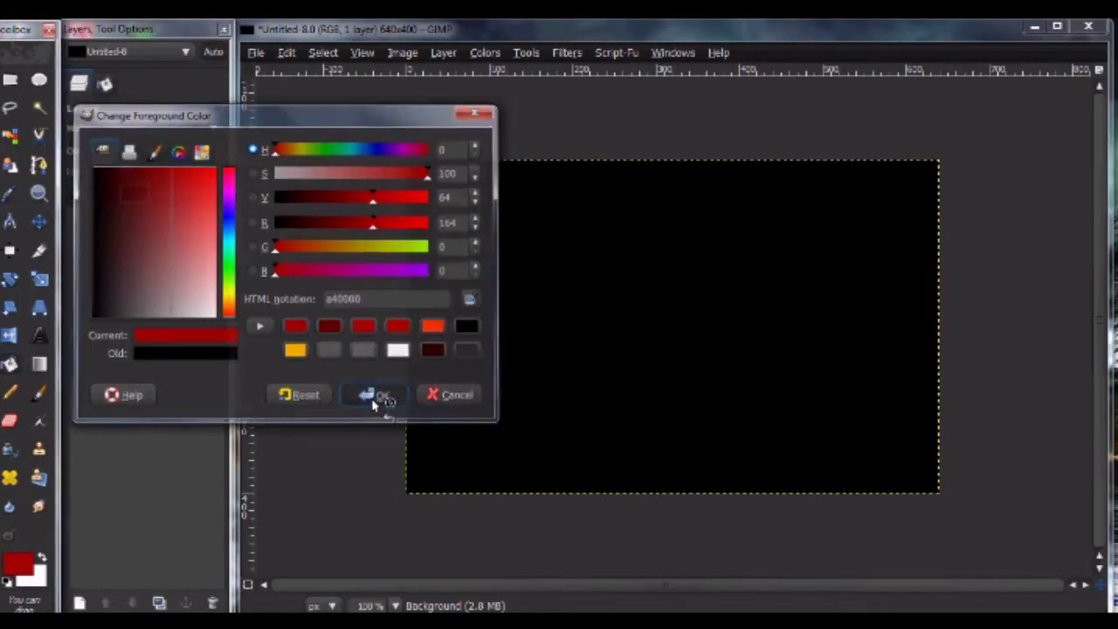
Type the word 'Blood' on the canvas in Arial Rounded MT Bold.
{"action": "left_click", "coordinate": [40, 337]}
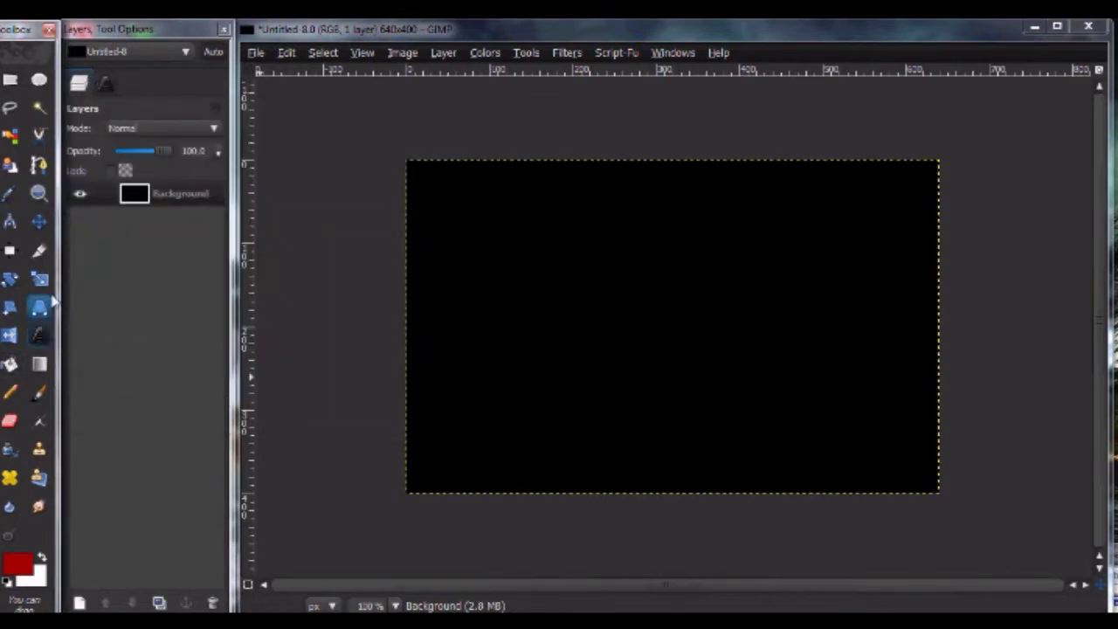
{"action": "left_click", "coordinate": [106, 82]}
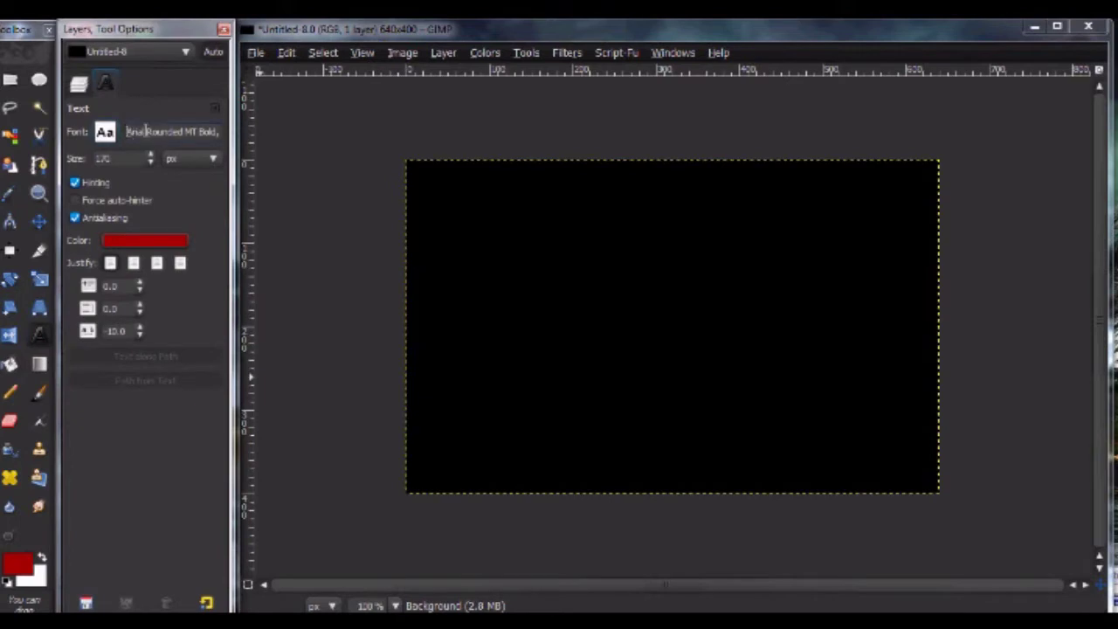
{"action": "triple_click", "coordinate": [136, 131]}
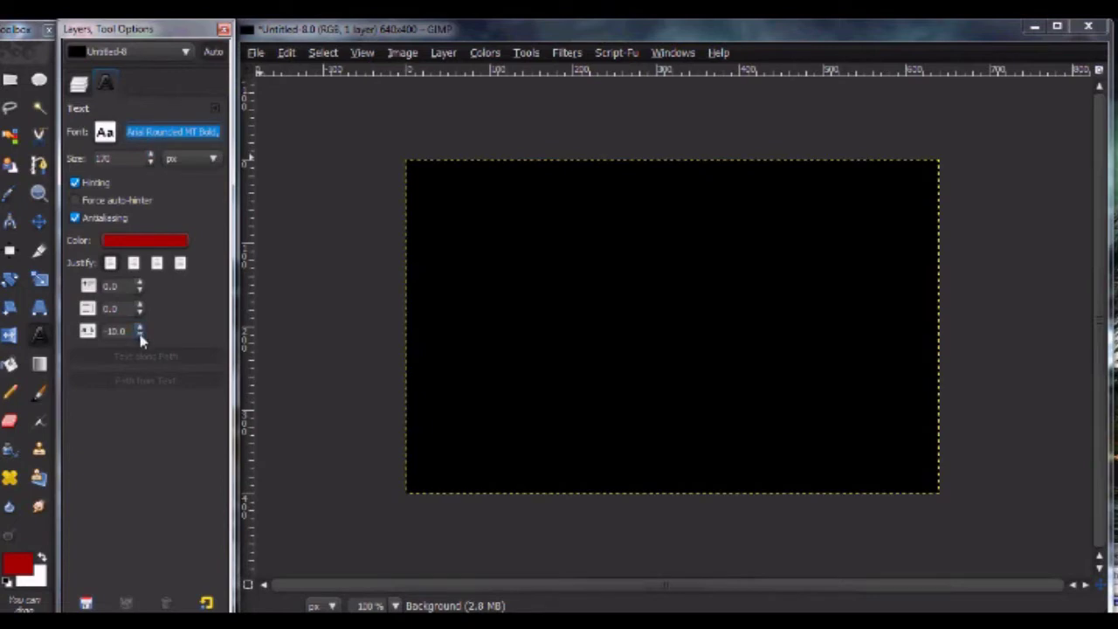
{"action": "left_click", "coordinate": [475, 310]}
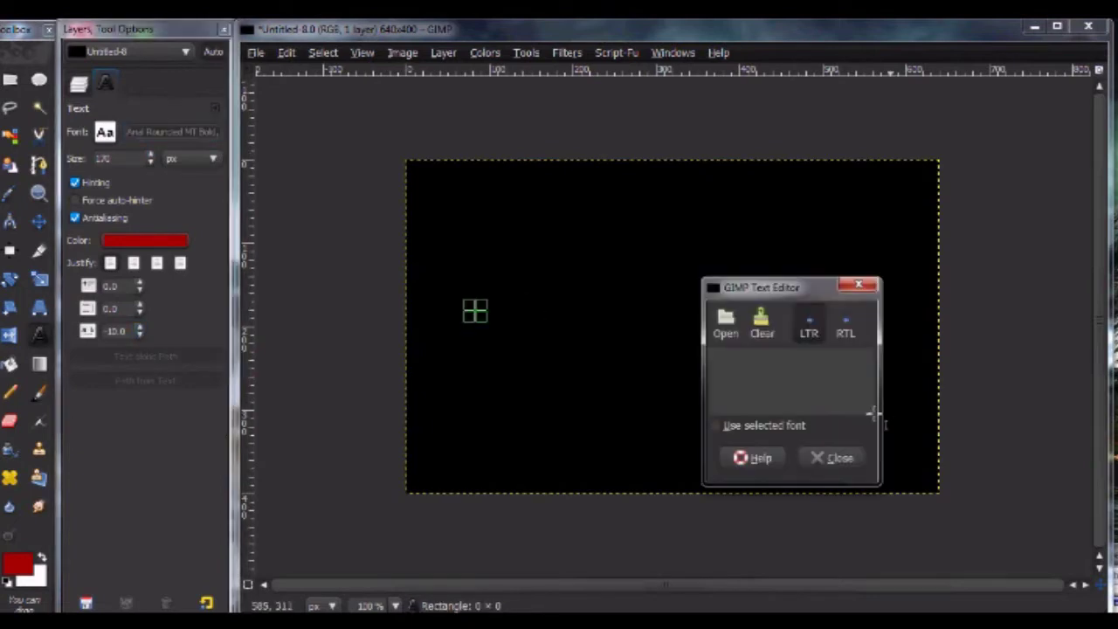
{"action": "key", "text": "Caps_Lock"}
{"action": "type", "text": "B"}
{"action": "key", "text": "Caps_Lock"}
{"action": "type", "text": "lo"}
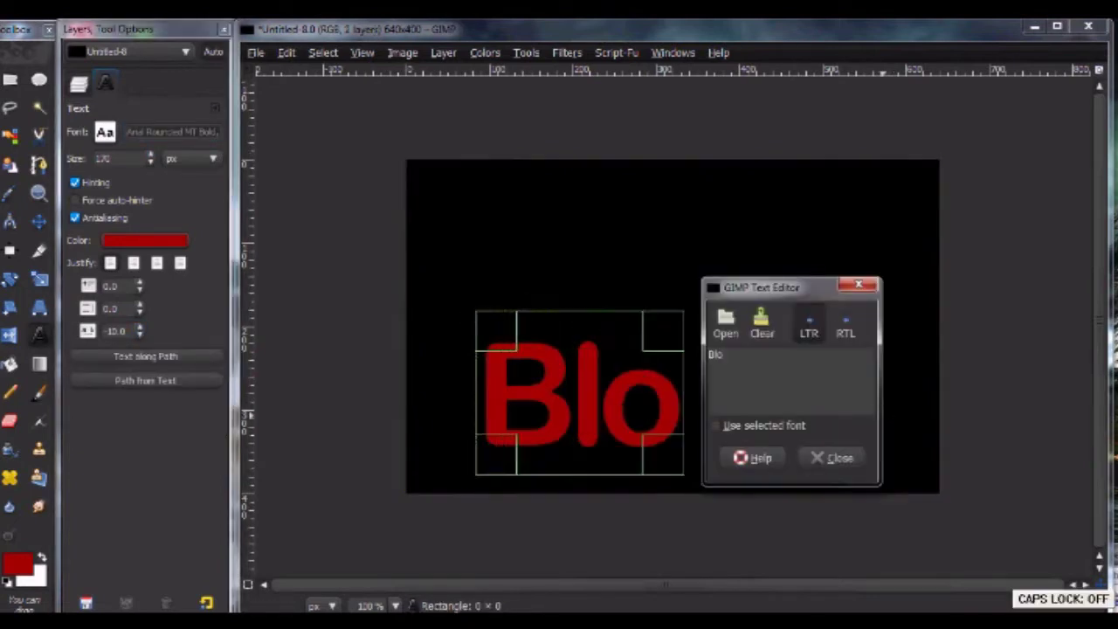
{"action": "type", "text": "od"}
{"action": "left_click", "coordinate": [852, 463]}
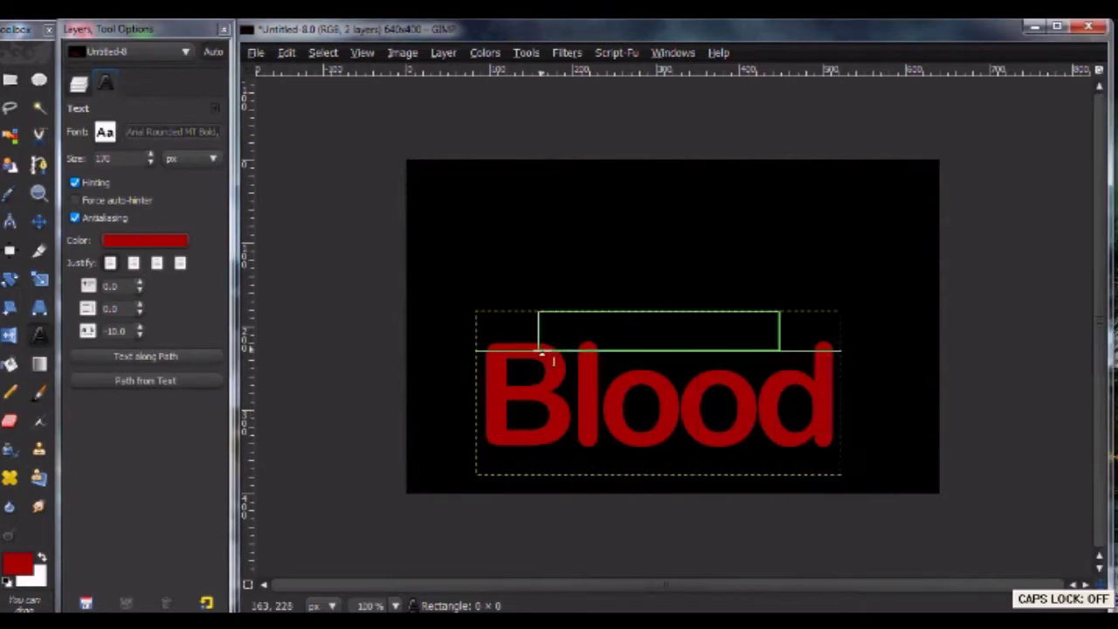
Centre the Blood text layer horizontally and vertically on the canvas.
{"action": "left_click", "coordinate": [10, 252]}
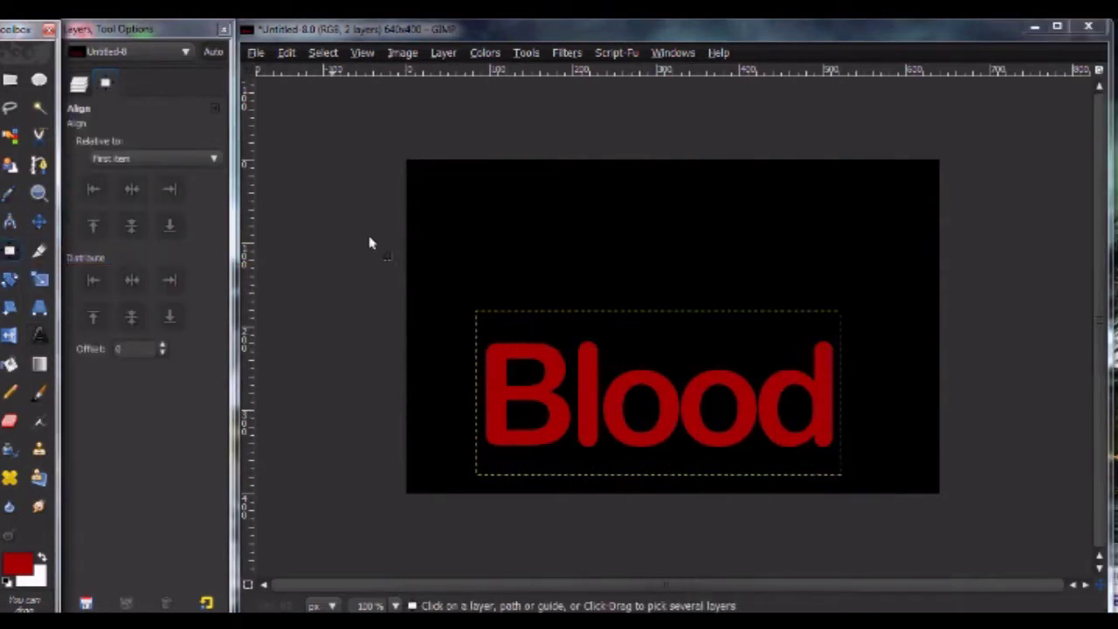
{"action": "left_click", "coordinate": [677, 402]}
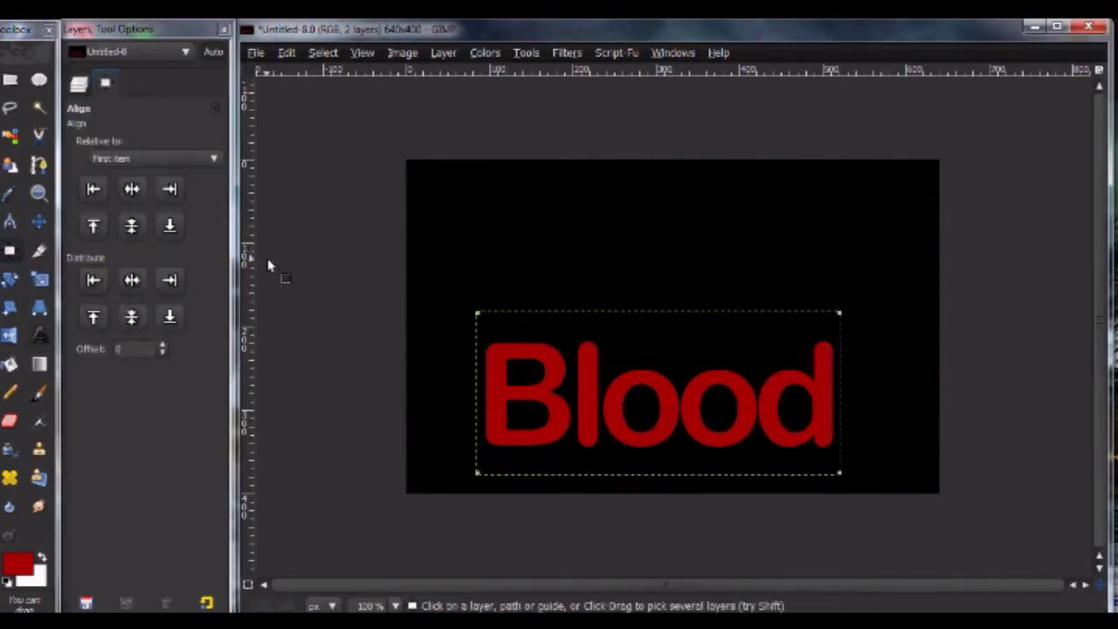
{"action": "left_click", "coordinate": [132, 189]}
{"action": "left_click", "coordinate": [132, 226]}
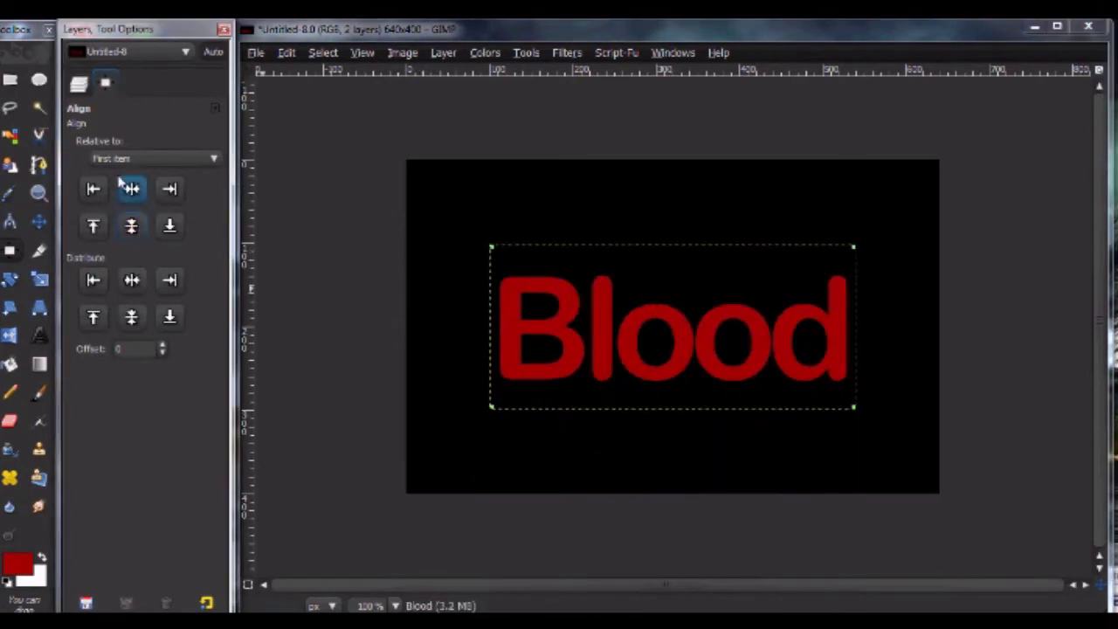
{"action": "left_click", "coordinate": [79, 83]}
{"action": "left_click", "coordinate": [568, 54]}
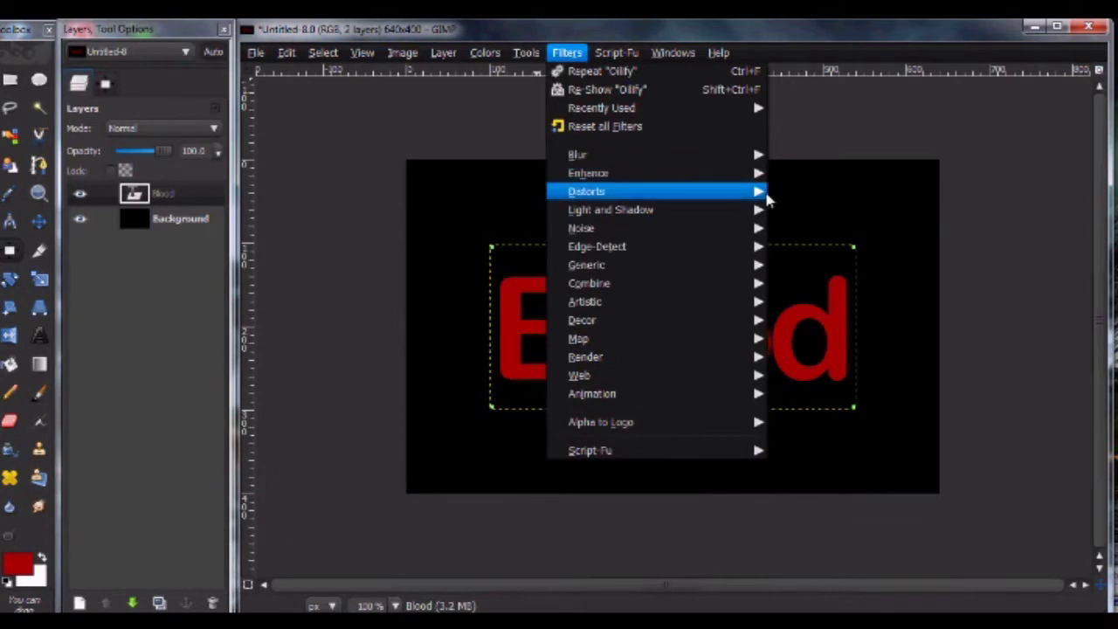
Warp each letter of Blood with IWarp's Move mode in an enlarged preview.
{"action": "mouse_move", "coordinate": [594, 191]}
{"action": "left_click", "coordinate": [808, 281]}
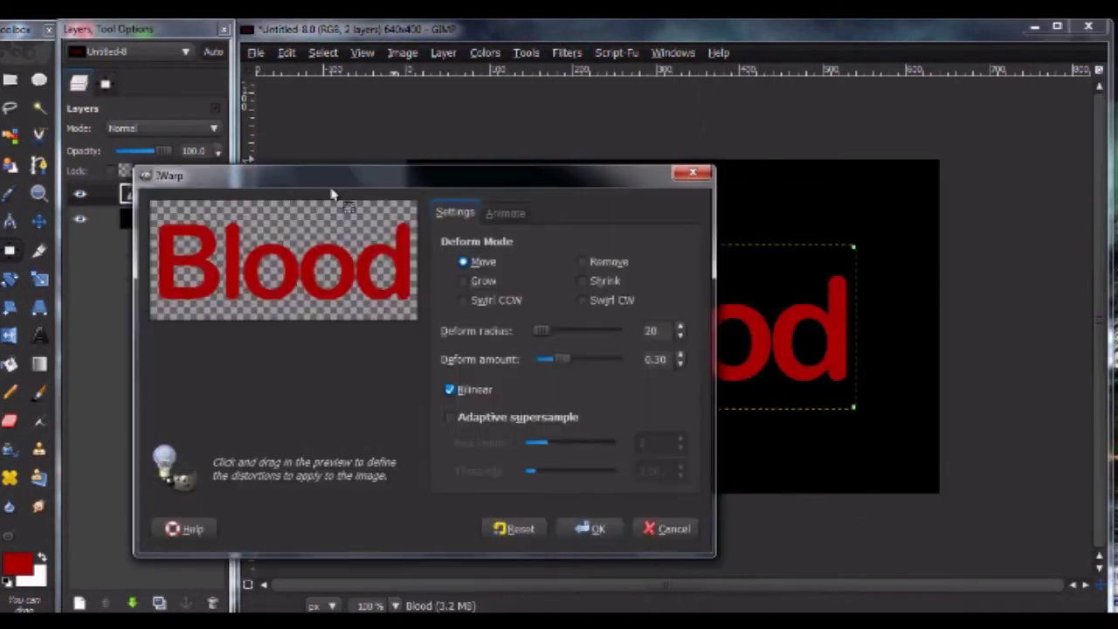
{"action": "left_click_drag", "start_coordinate": [332, 179], "coordinate": [196, 39]}
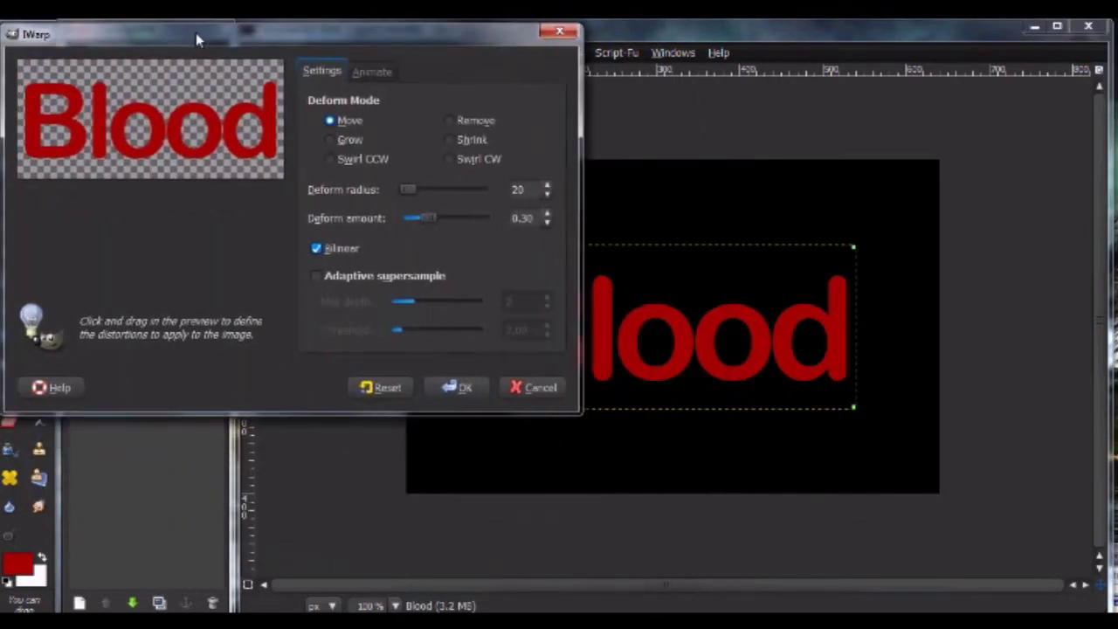
{"action": "left_click_drag", "start_coordinate": [579, 411], "coordinate": [1110, 609]}
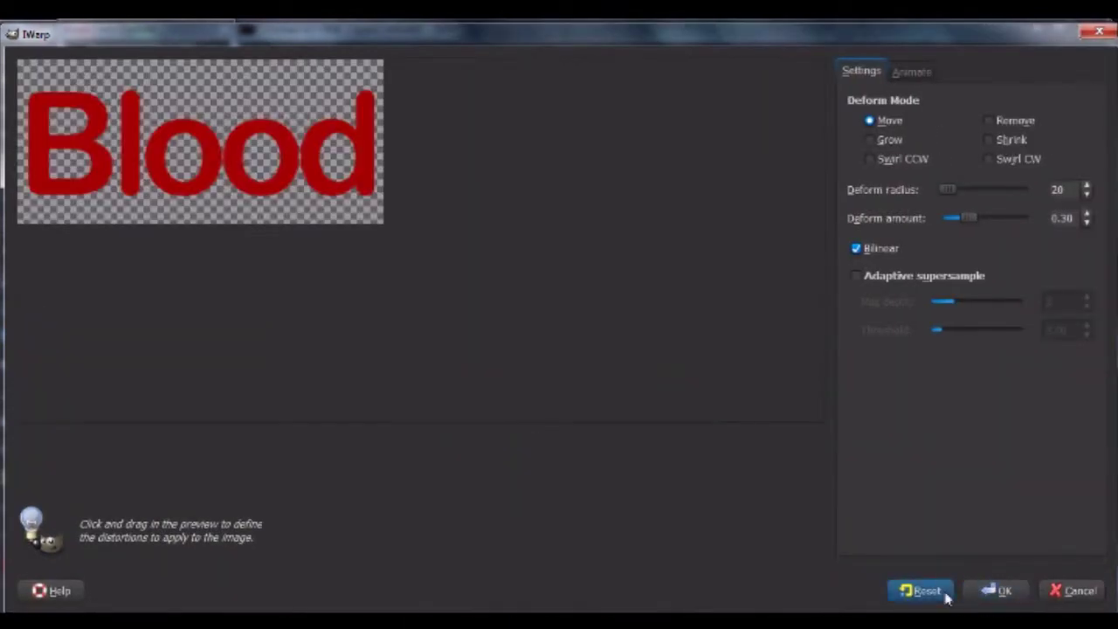
{"action": "left_click_drag", "start_coordinate": [52, 97], "coordinate": [31, 132]}
{"action": "left_click_drag", "start_coordinate": [131, 96], "coordinate": [183, 188]}
{"action": "left_click_drag", "start_coordinate": [236, 126], "coordinate": [289, 227]}
{"action": "left_click_drag", "start_coordinate": [289, 131], "coordinate": [294, 188]}
{"action": "mouse_move", "coordinate": [384, 175]}
{"action": "left_mouse_down"}
{"action": "mouse_move", "coordinate": [349, 158]}
{"action": "mouse_move", "coordinate": [192, 175]}
{"action": "mouse_move", "coordinate": [78, 118]}
{"action": "left_mouse_up"}
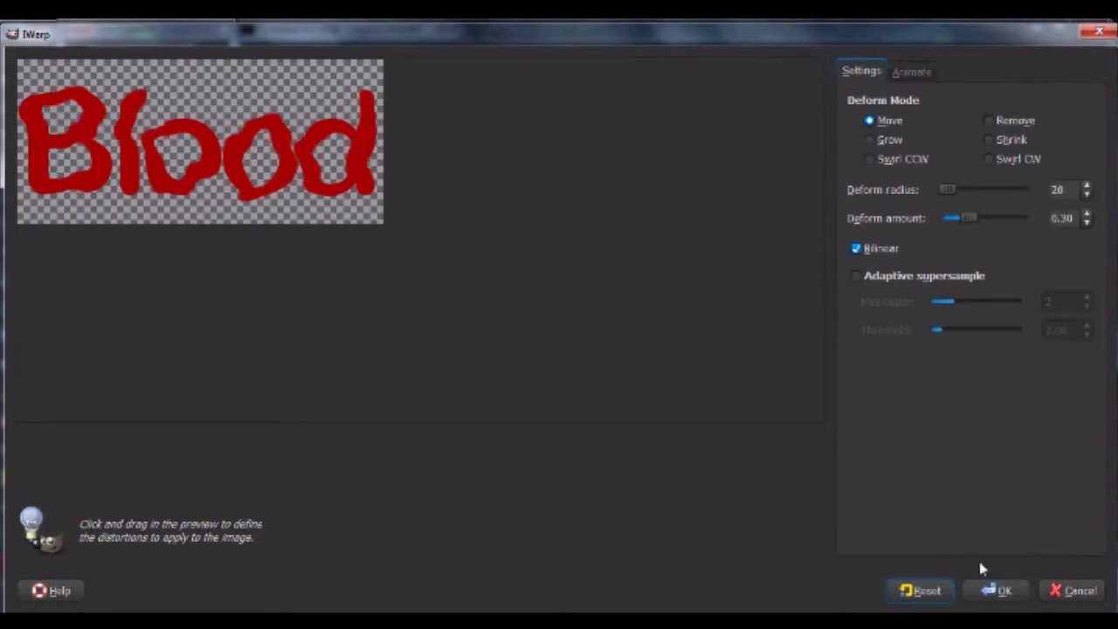
{"action": "left_click", "coordinate": [996, 591]}
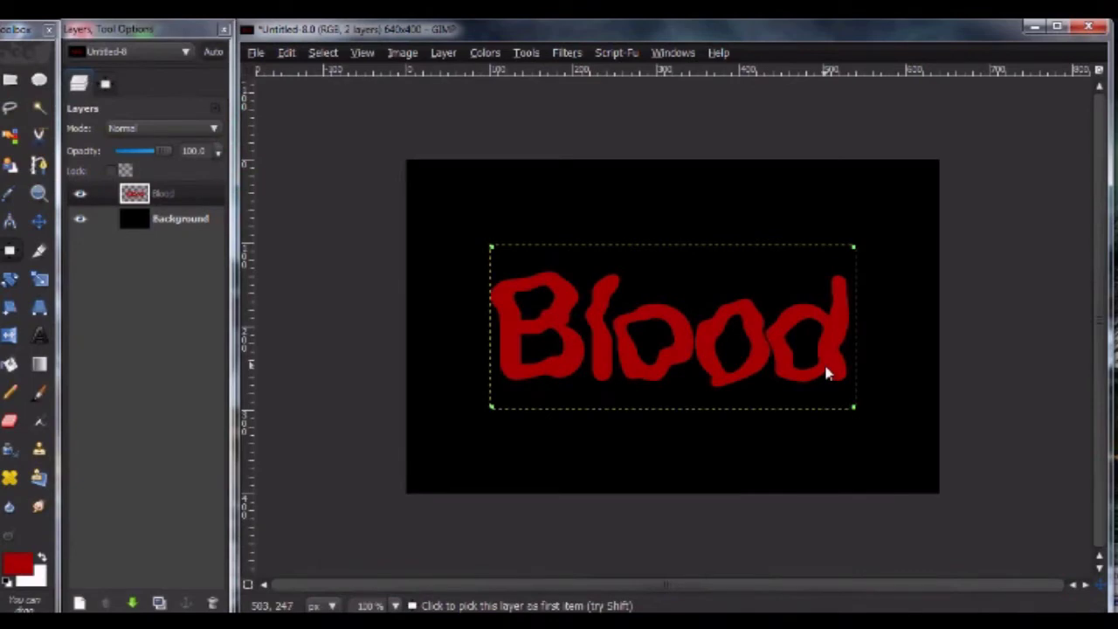
Apply an Inner Bevel with a red highlight colour via Bevel and Emboss.
{"action": "left_click", "coordinate": [616, 54]}
{"action": "mouse_move", "coordinate": [646, 72]}
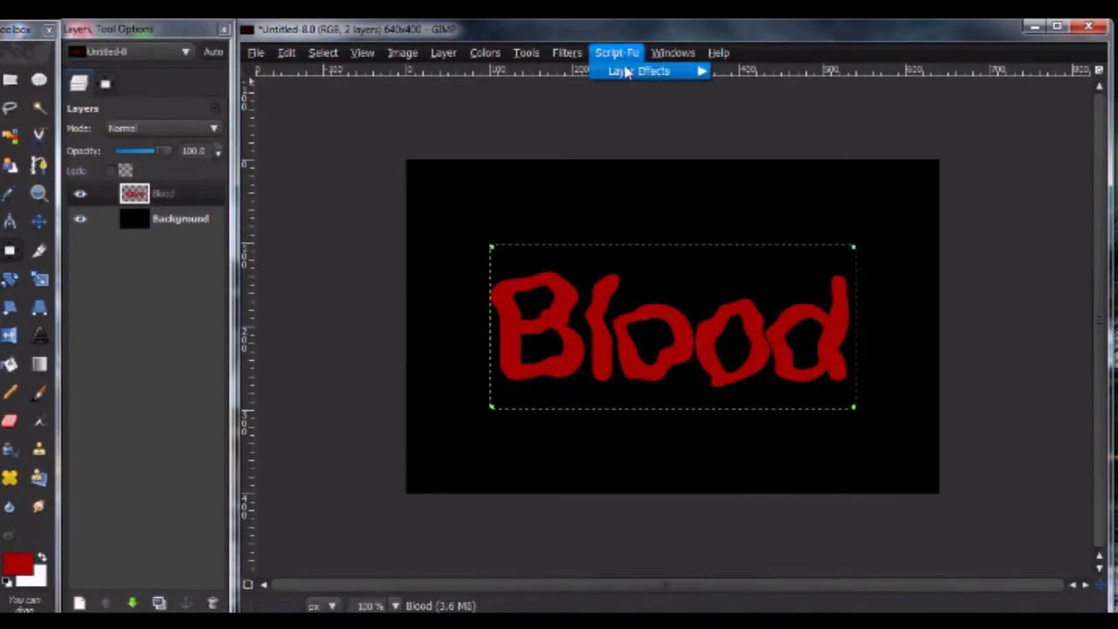
{"action": "left_click", "coordinate": [773, 71]}
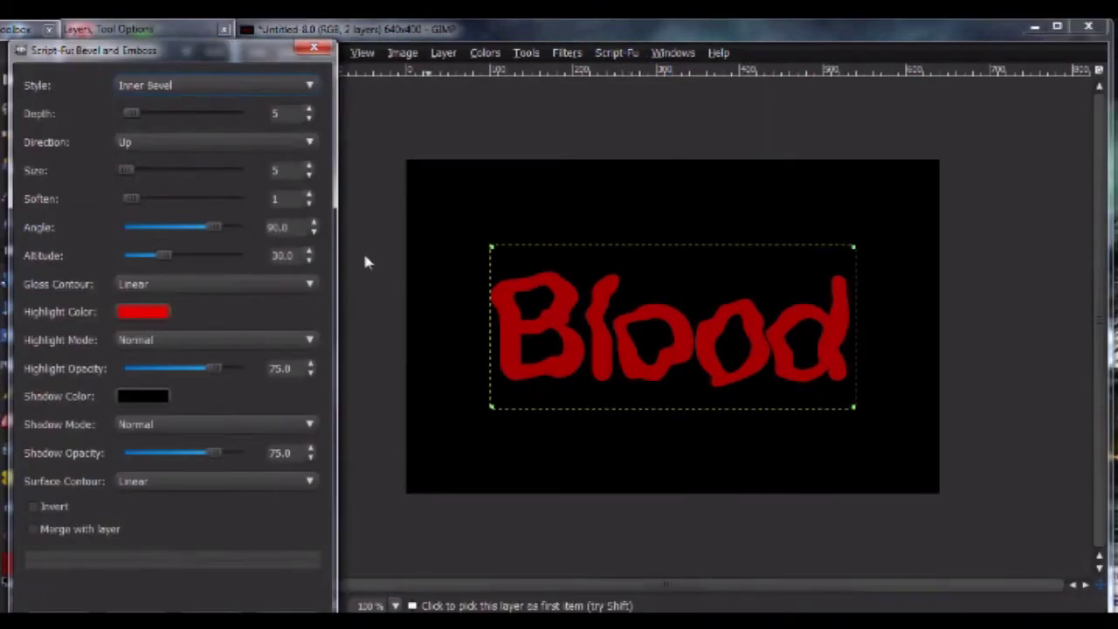
{"action": "left_click_drag", "start_coordinate": [182, 54], "coordinate": [264, 40]}
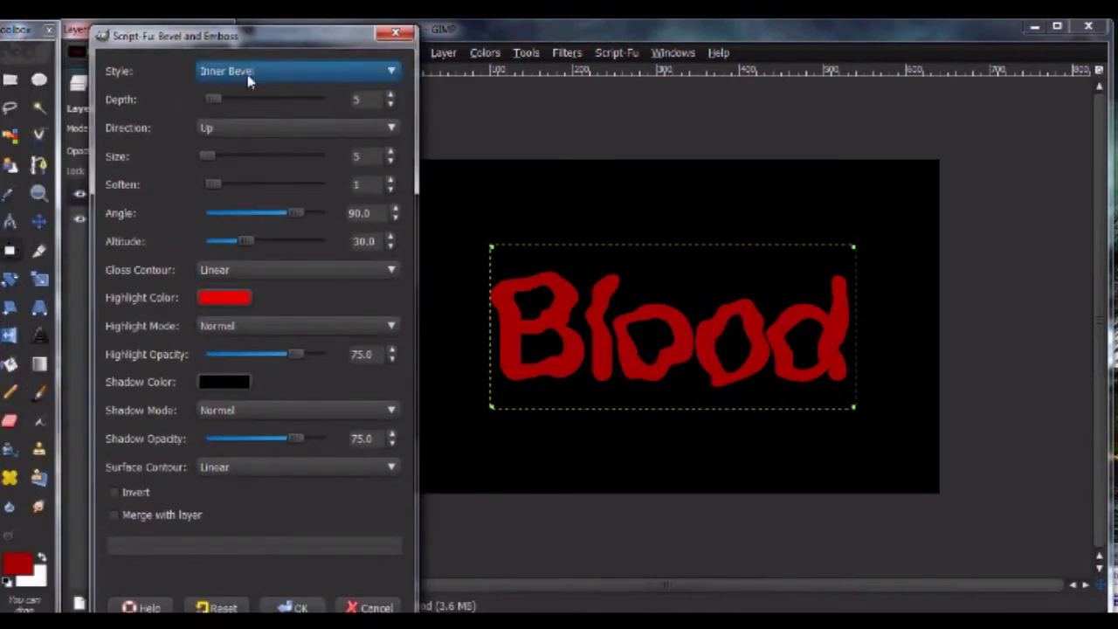
{"action": "left_click", "coordinate": [250, 75]}
{"action": "left_click", "coordinate": [250, 73]}
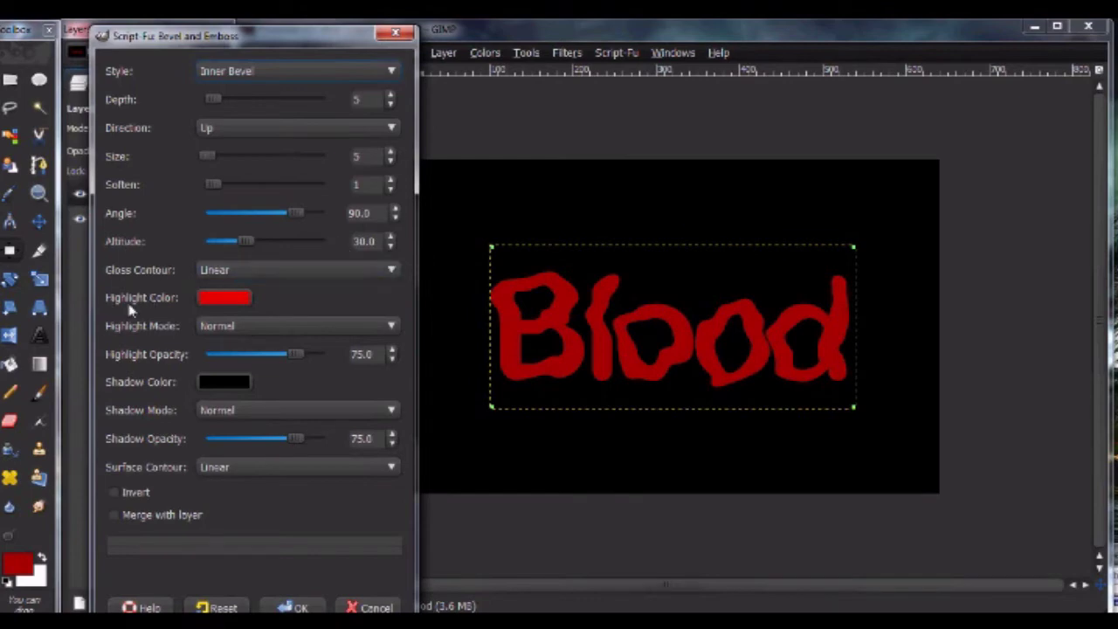
{"action": "left_click", "coordinate": [229, 297]}
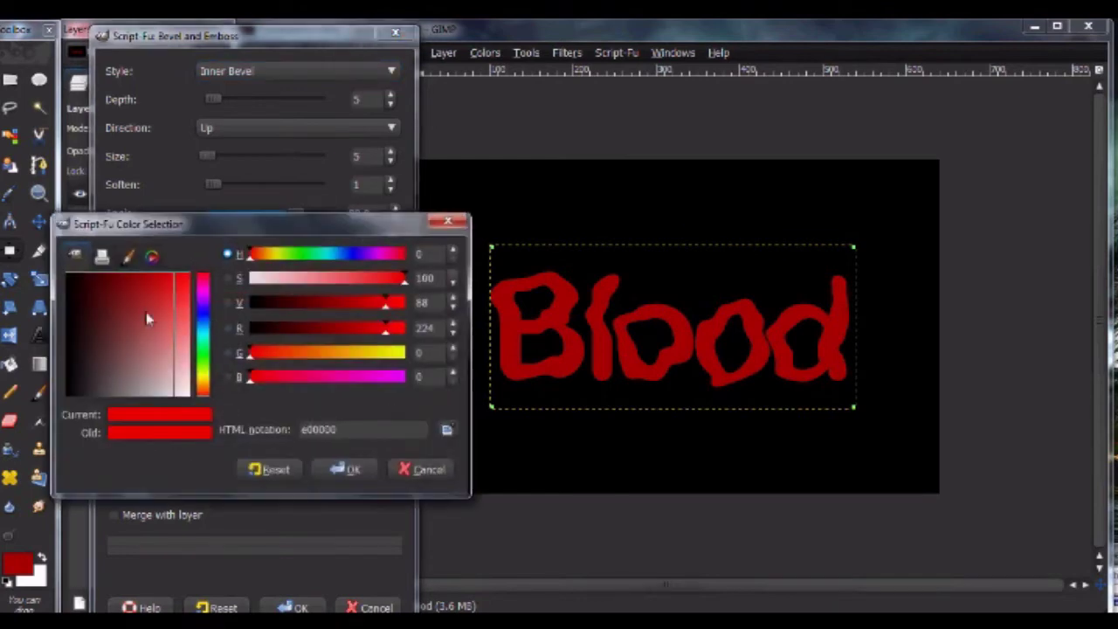
{"action": "left_click", "coordinate": [345, 472]}
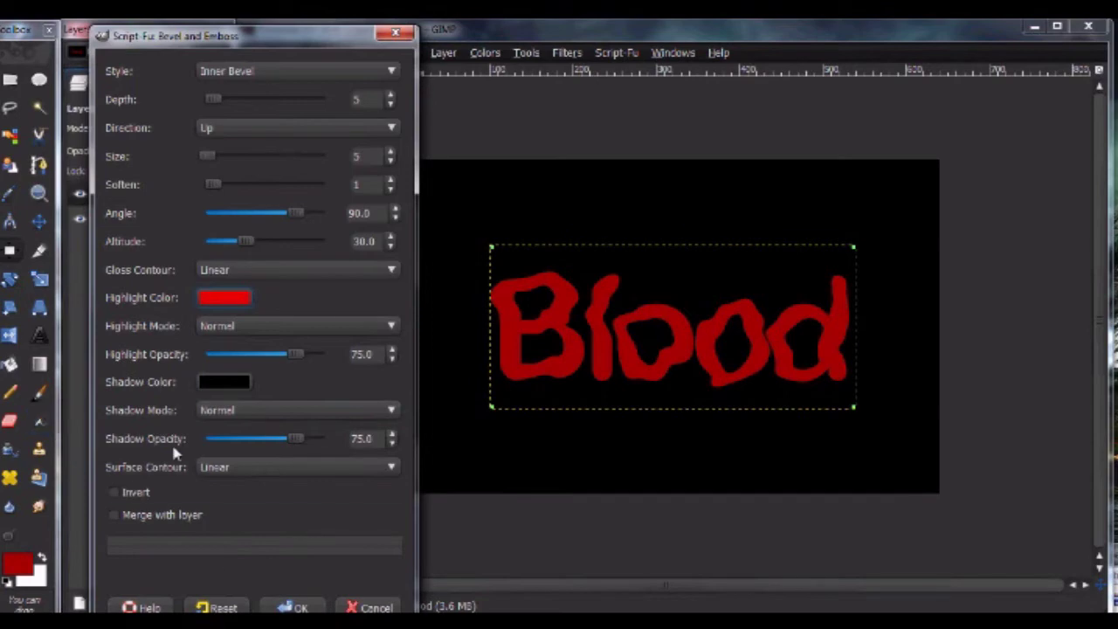
{"action": "left_click", "coordinate": [287, 607]}
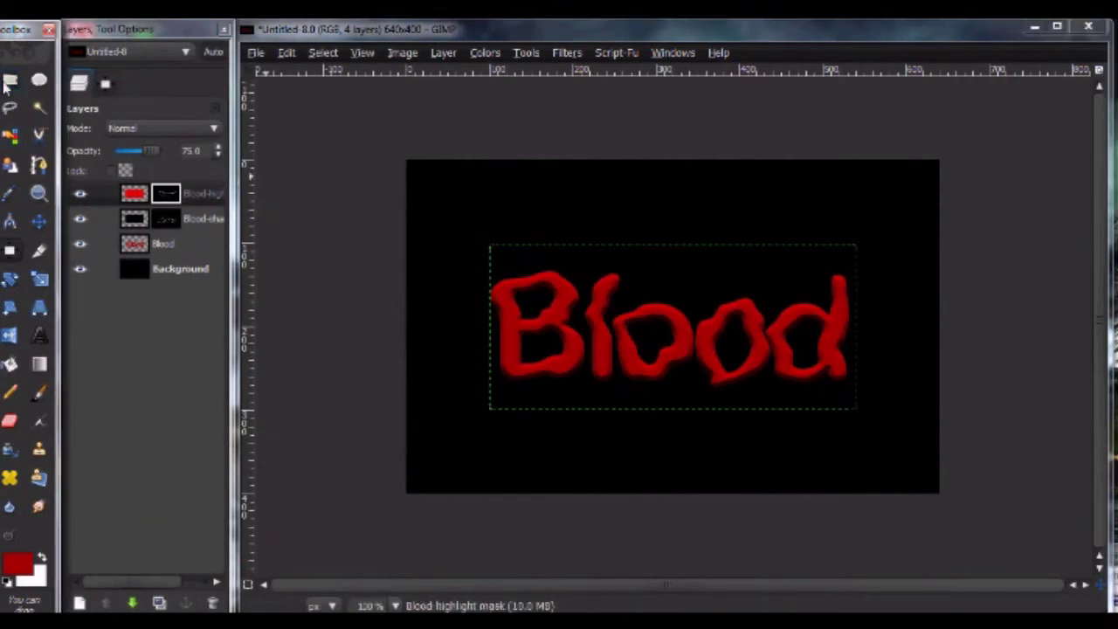
{"action": "left_click", "coordinate": [39, 79]}
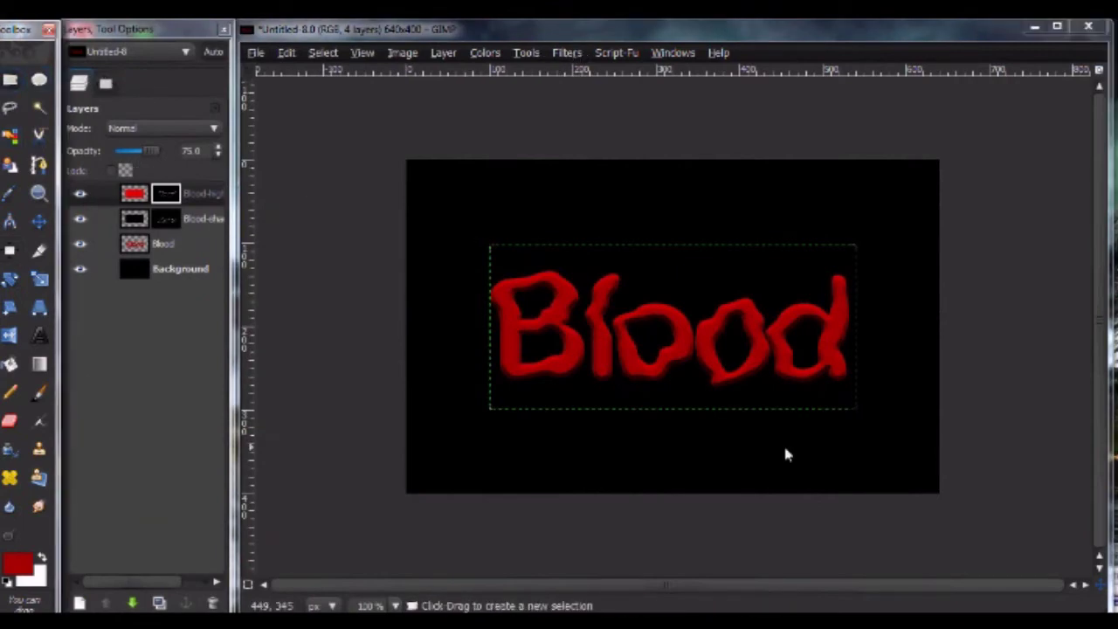
Open the Oilify filter and cancel it without applying.
{"action": "left_click", "coordinate": [568, 53]}
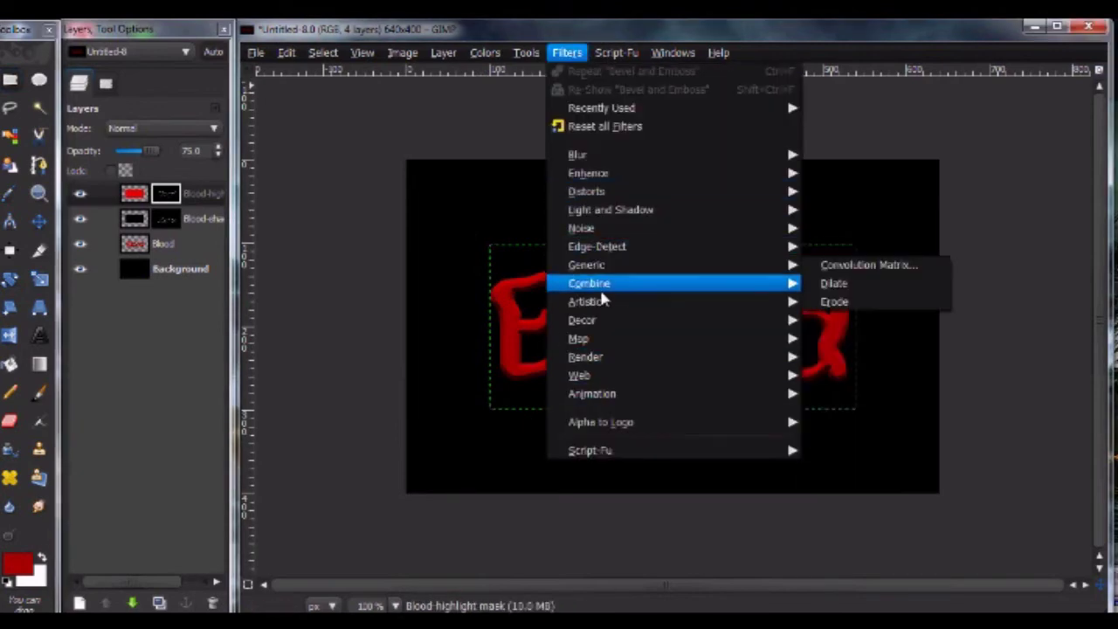
{"action": "mouse_move", "coordinate": [585, 302]}
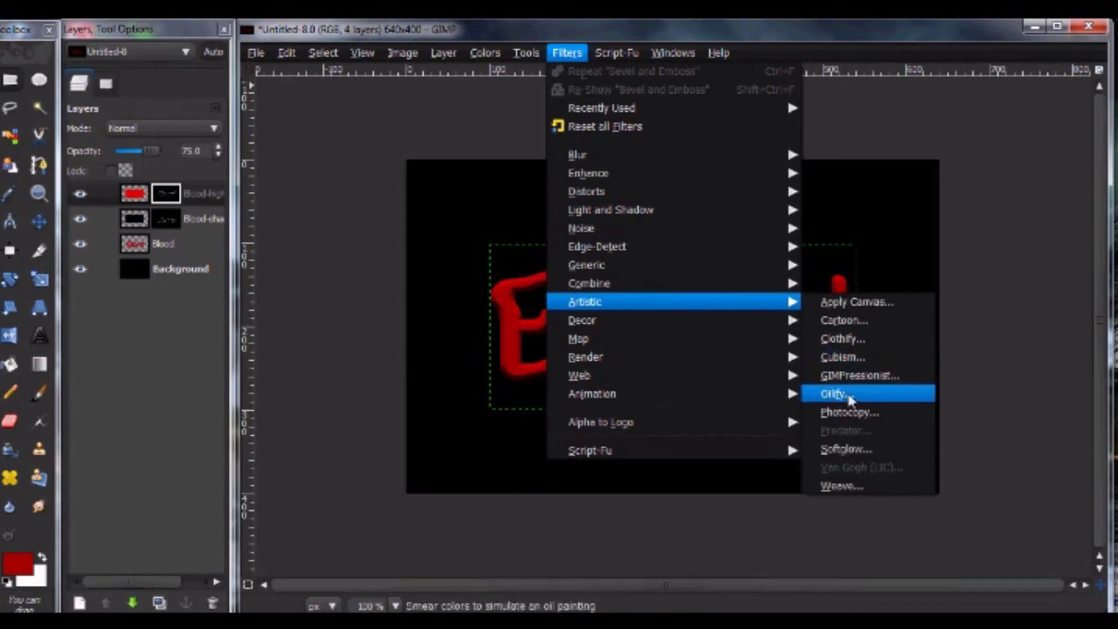
{"action": "left_click", "coordinate": [839, 394]}
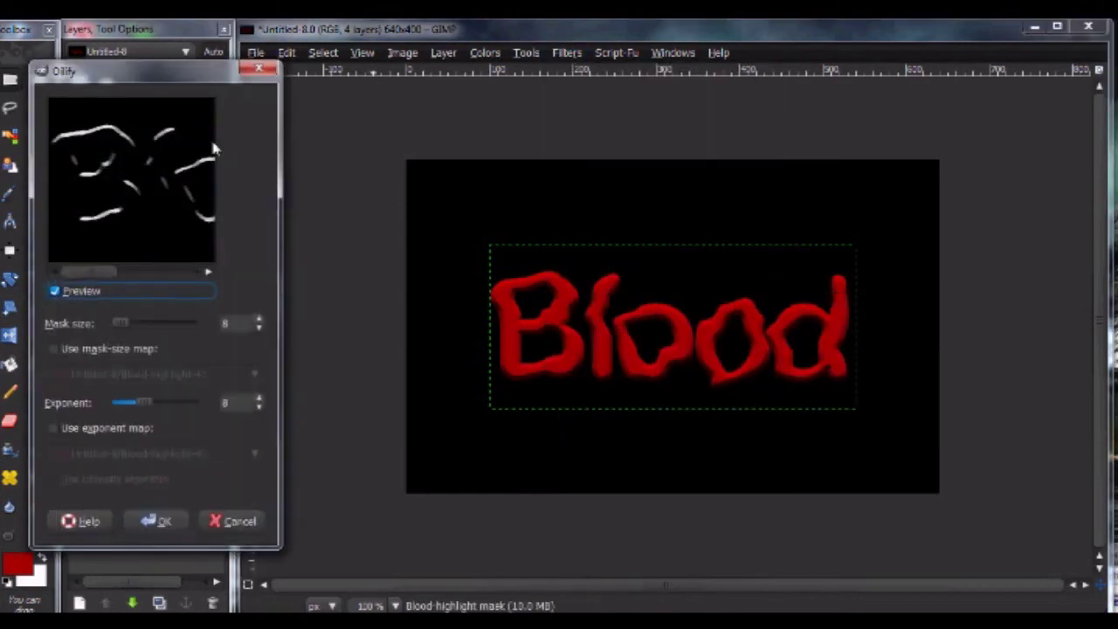
{"action": "left_click", "coordinate": [245, 522]}
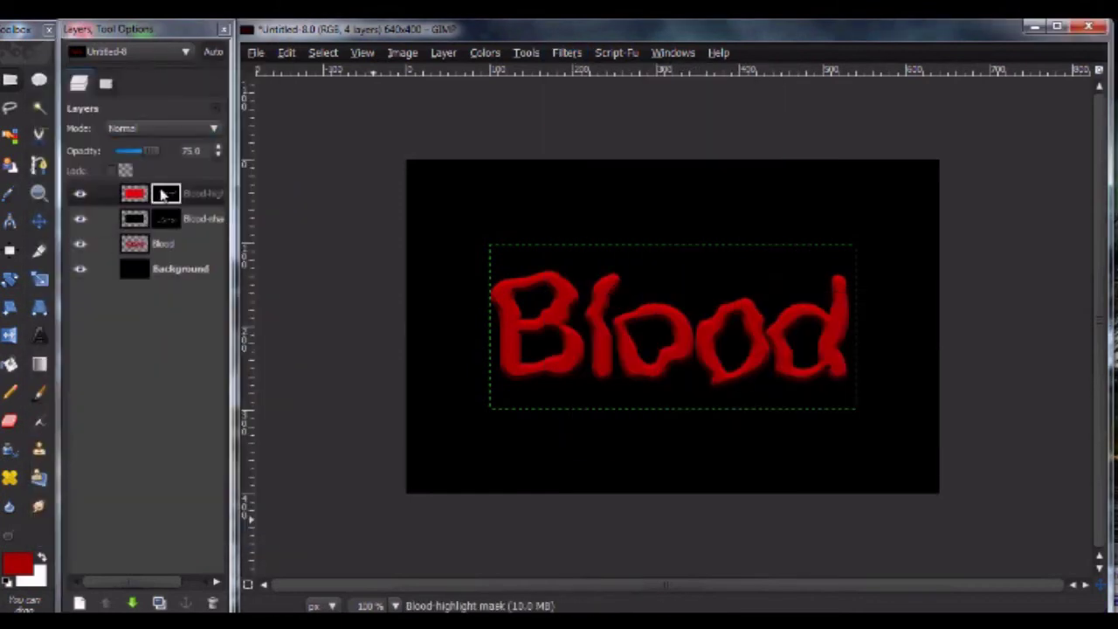
Merge the Blood-highlight and Blood-shadow layers down into the Blood layer.
{"action": "right_click", "coordinate": [162, 194]}
{"action": "left_click", "coordinate": [197, 301]}
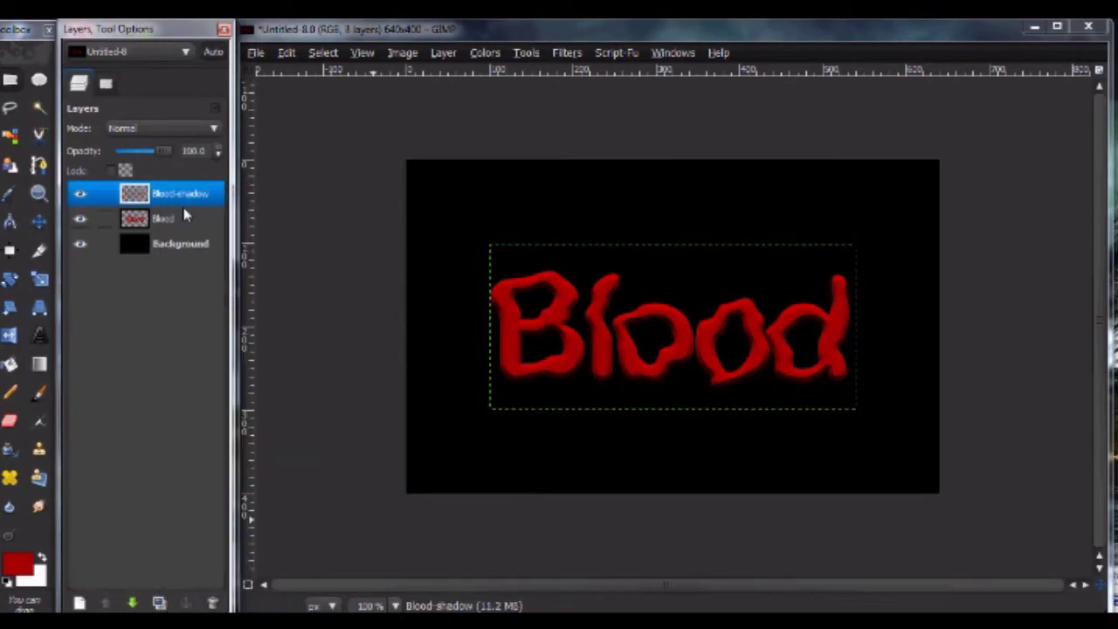
{"action": "right_click", "coordinate": [185, 216]}
{"action": "left_click", "coordinate": [174, 194]}
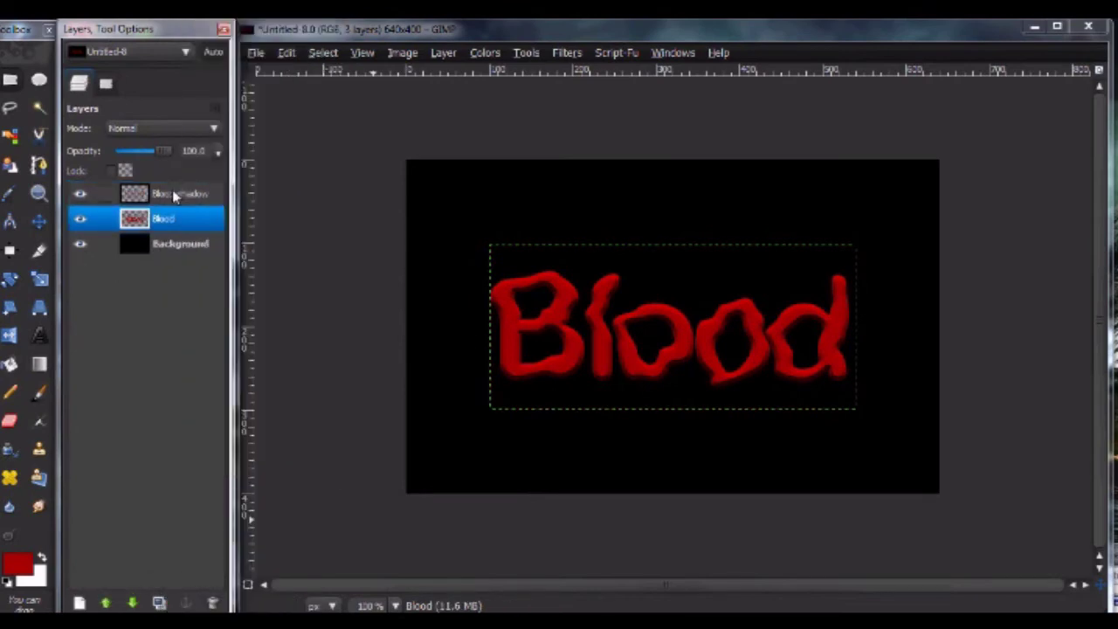
{"action": "right_click", "coordinate": [174, 196]}
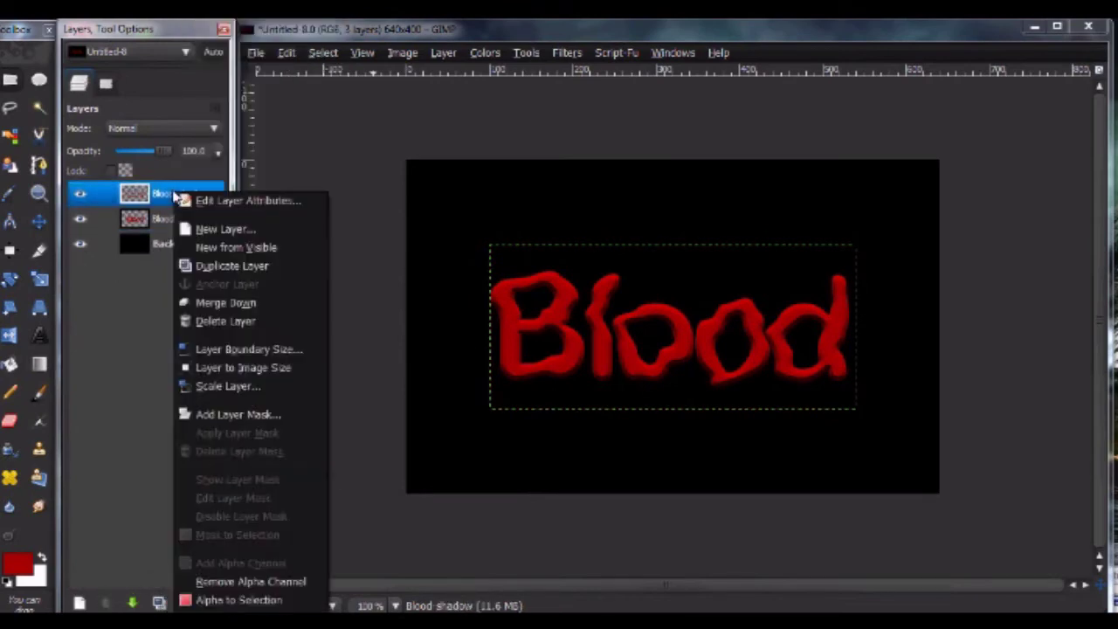
{"action": "left_click", "coordinate": [234, 301]}
Apply Oilify to the Blood text with mask size raised to 11.
{"action": "left_click", "coordinate": [525, 54]}
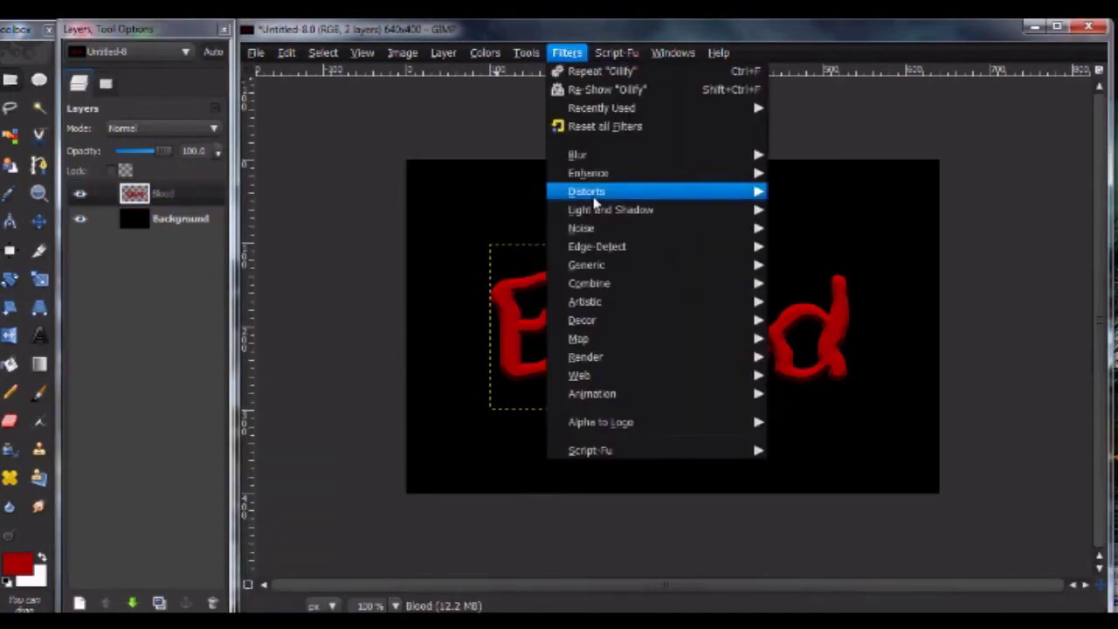
{"action": "mouse_move", "coordinate": [585, 301]}
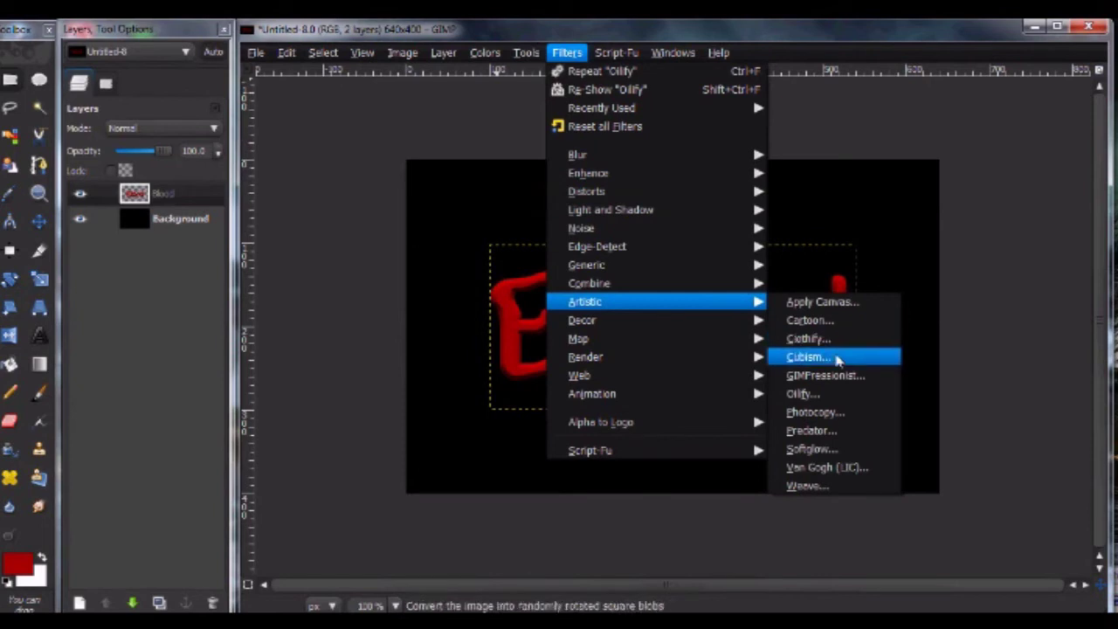
{"action": "left_click", "coordinate": [831, 399]}
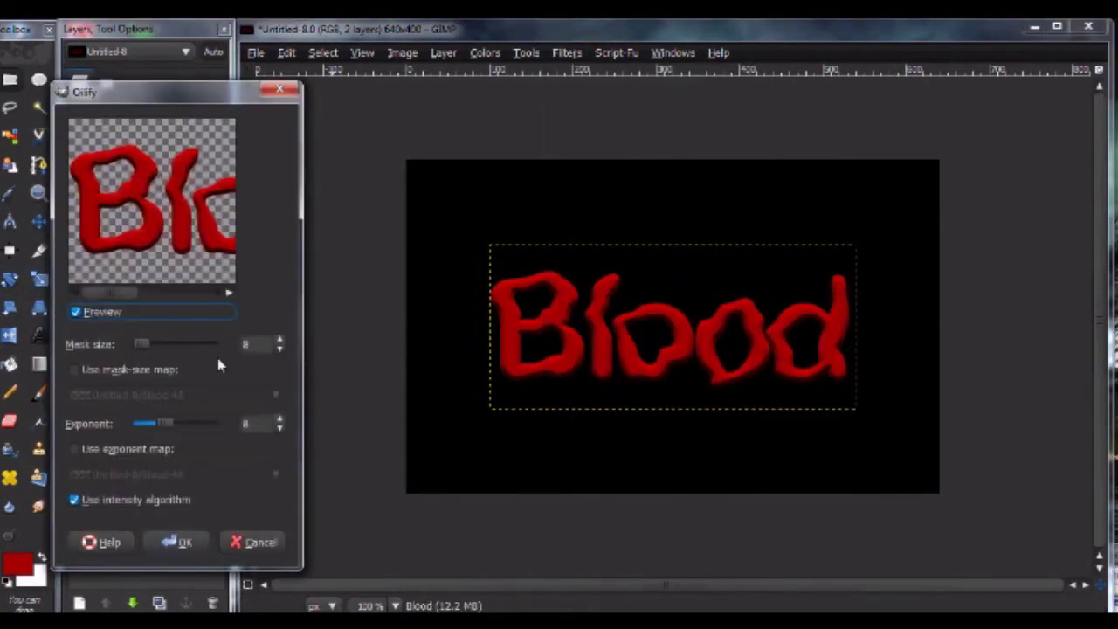
{"action": "left_click_drag", "start_coordinate": [140, 348], "coordinate": [146, 347]}
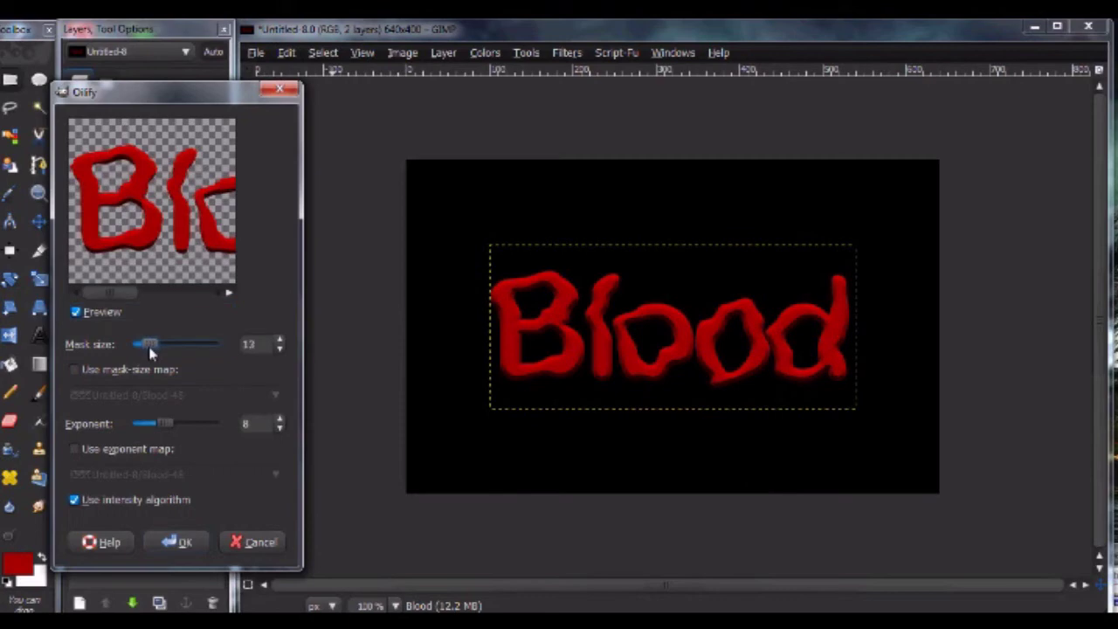
{"action": "left_click", "coordinate": [181, 544]}
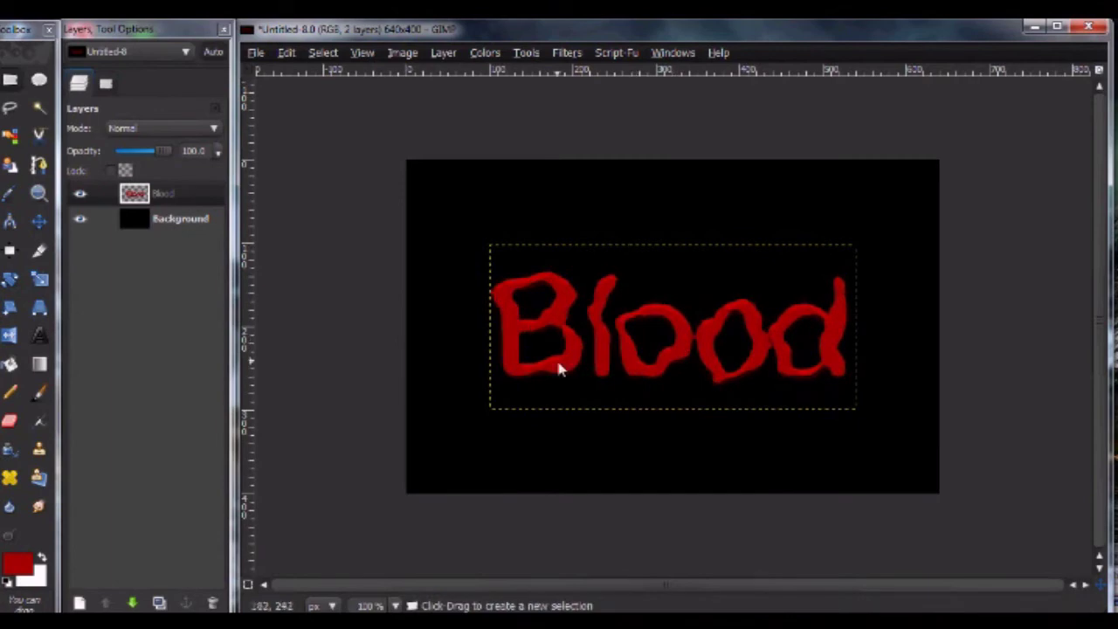
Load the KeRef blood-drip brush in the Paintbrush at scale 0.45.
{"action": "left_click", "coordinate": [105, 84]}
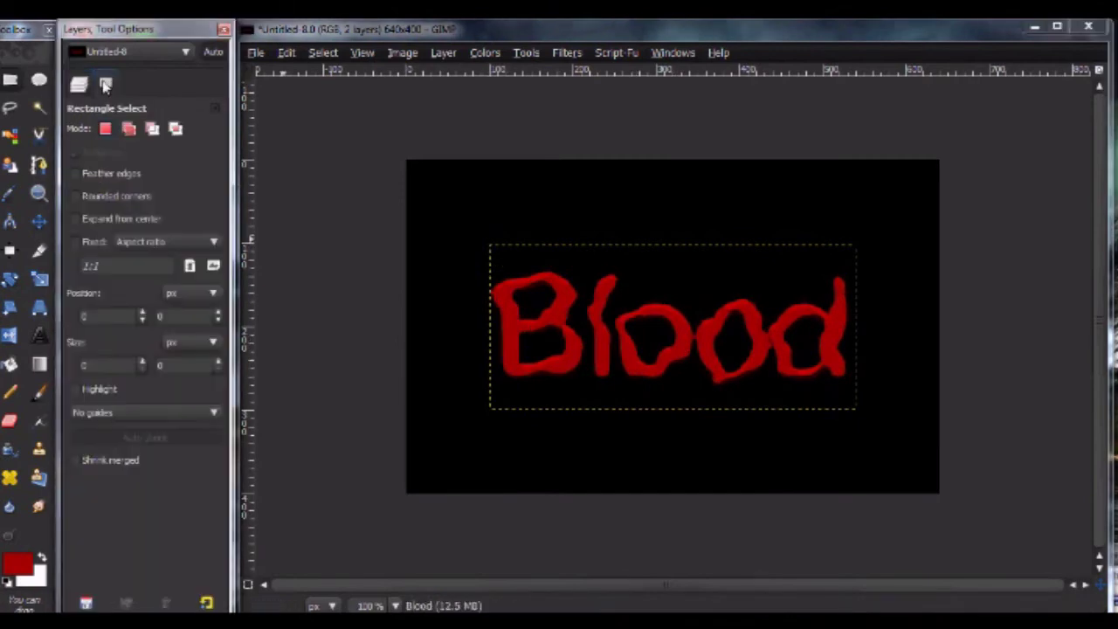
{"action": "left_click", "coordinate": [86, 84]}
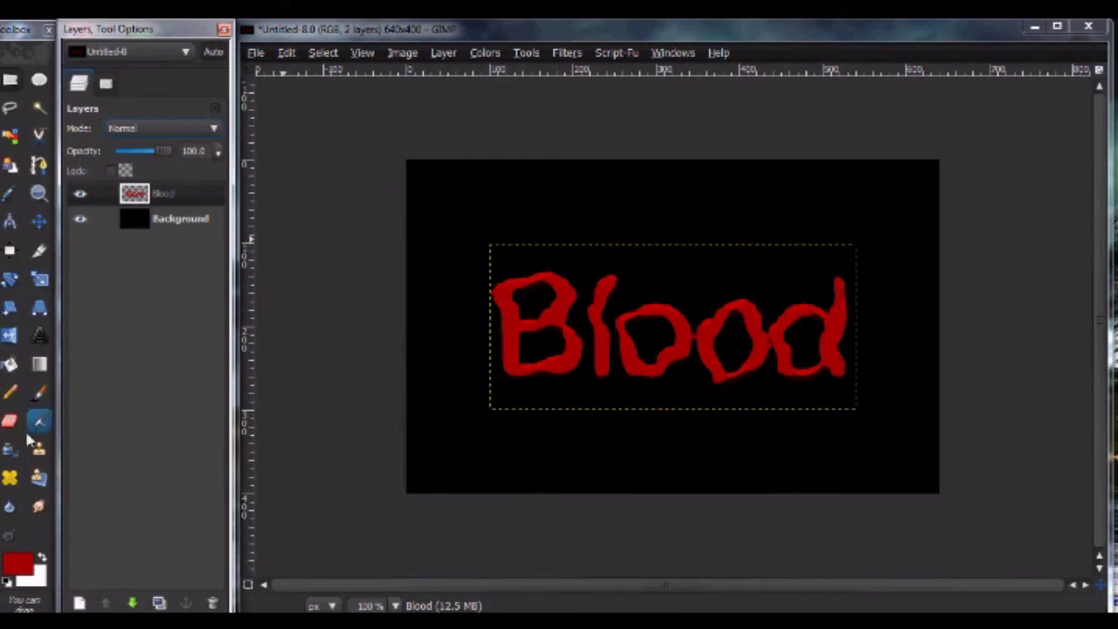
{"action": "left_click", "coordinate": [41, 394]}
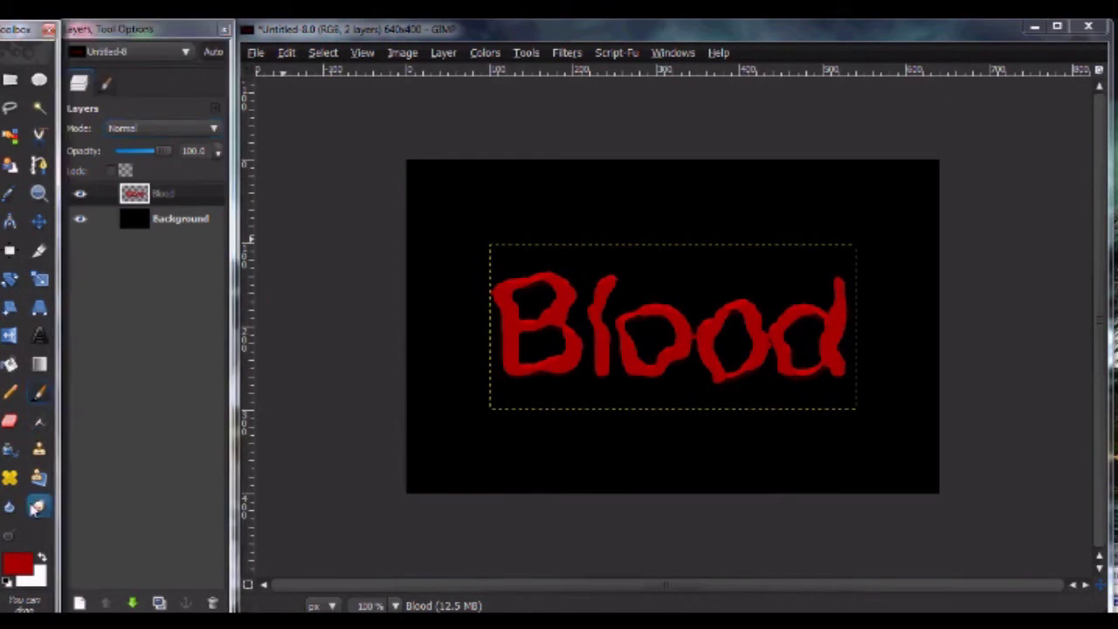
{"action": "left_click", "coordinate": [104, 83]}
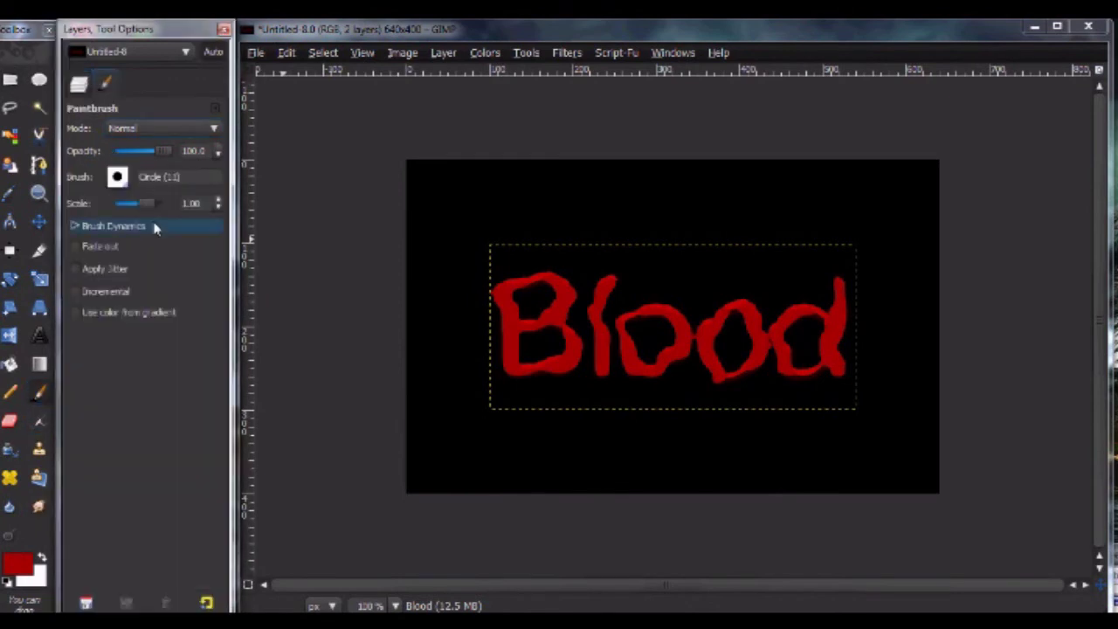
{"action": "left_click", "coordinate": [117, 177]}
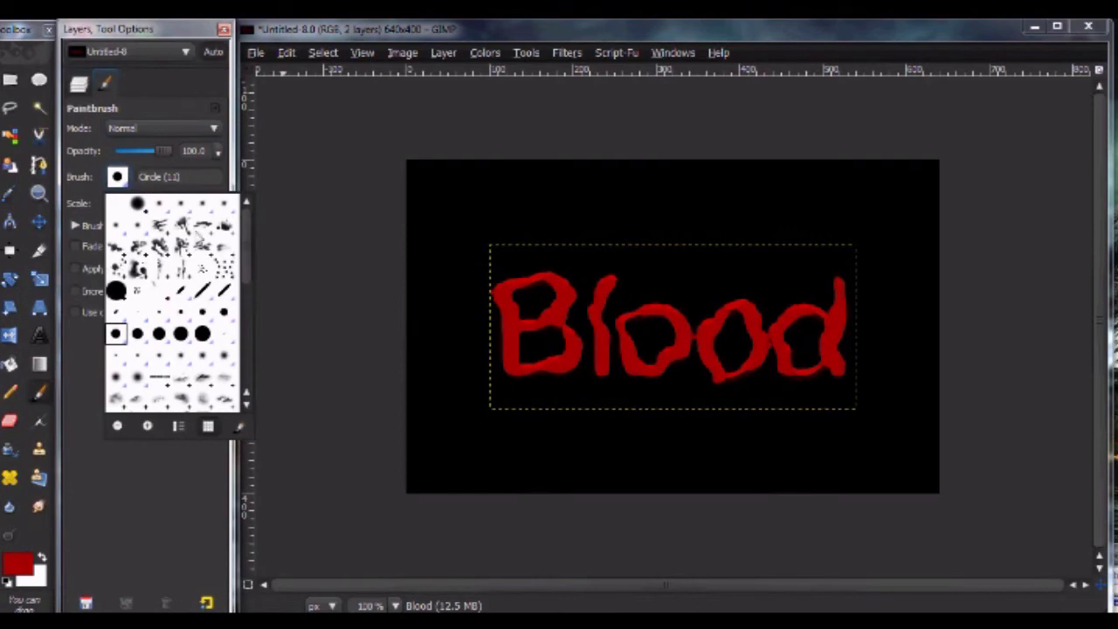
{"action": "left_click", "coordinate": [174, 320]}
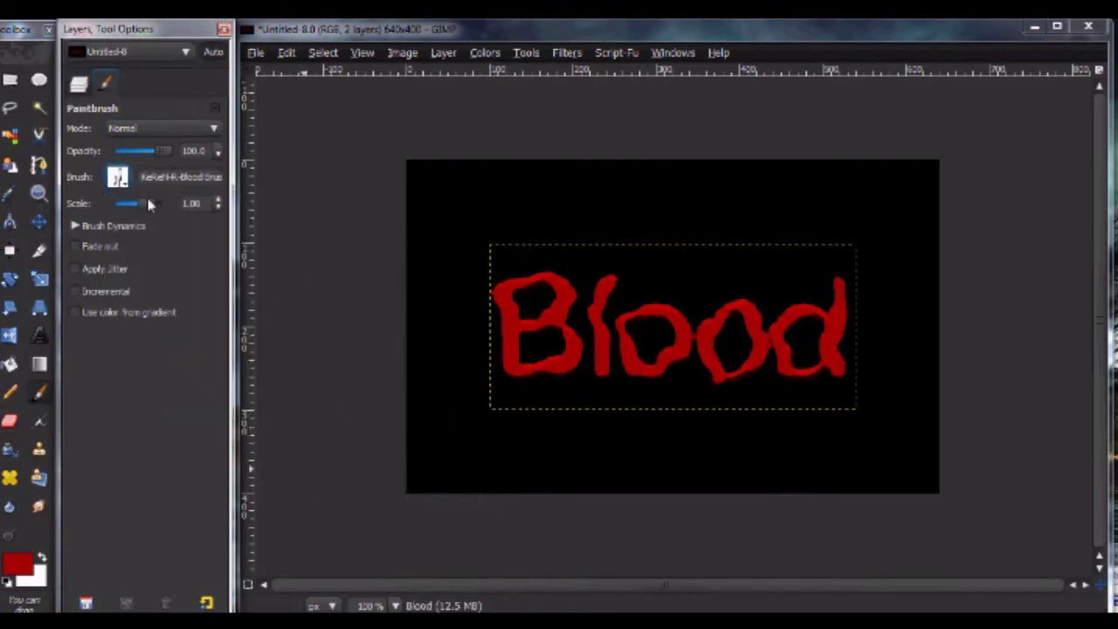
{"action": "left_click_drag", "start_coordinate": [150, 208], "coordinate": [143, 209]}
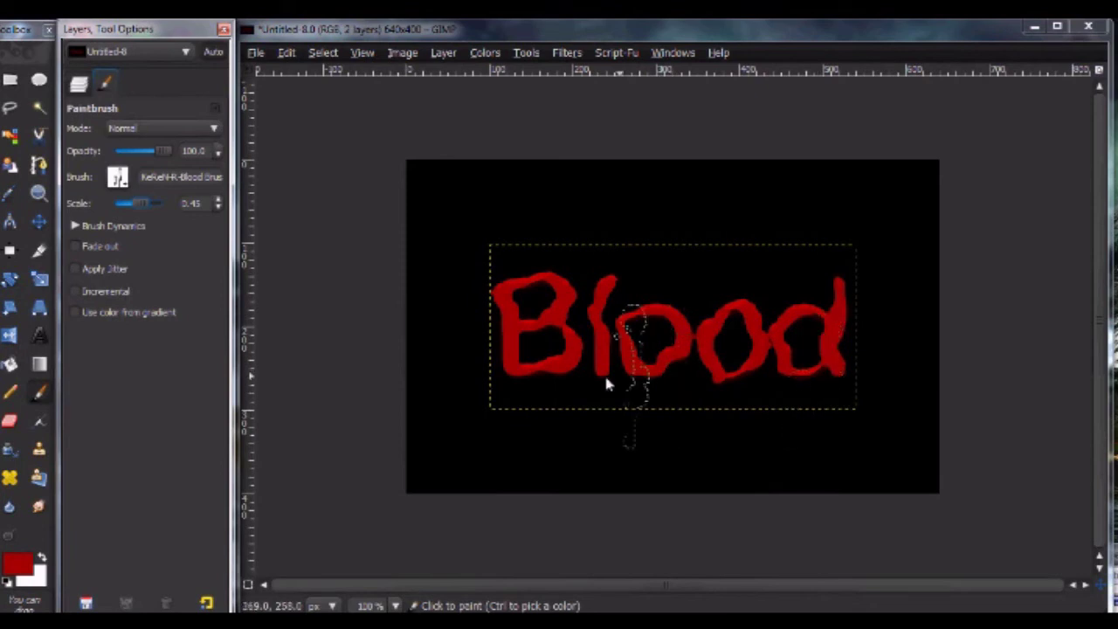
Test a drip stroke under the B and l, undo it, and add a new layer.
{"action": "left_click_drag", "start_coordinate": [604, 373], "coordinate": [583, 368]}
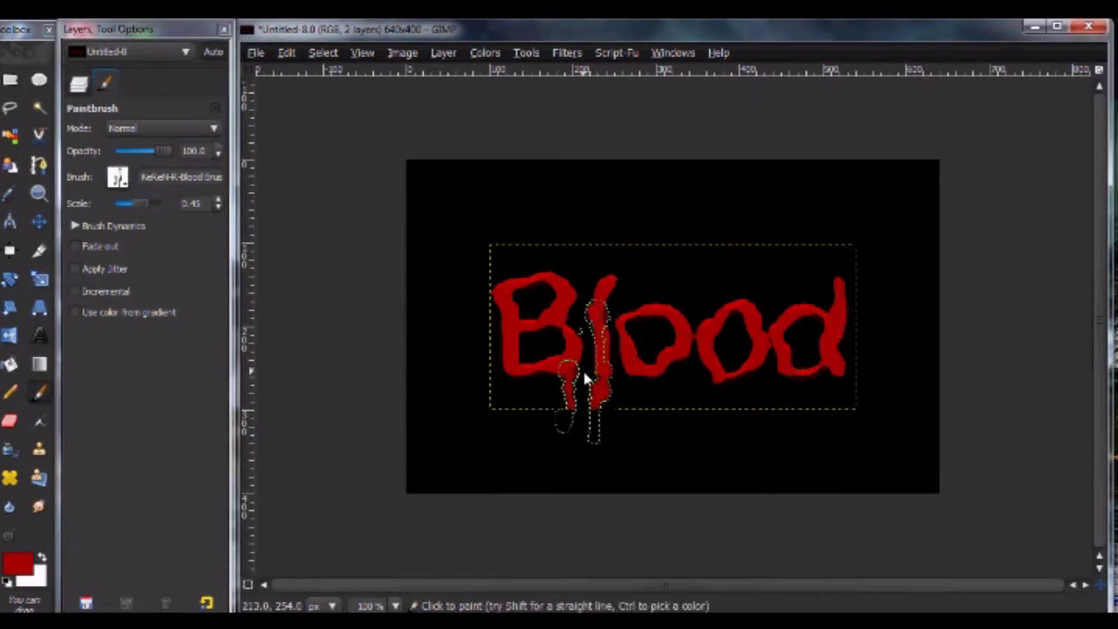
{"action": "key", "text": "ctrl"}
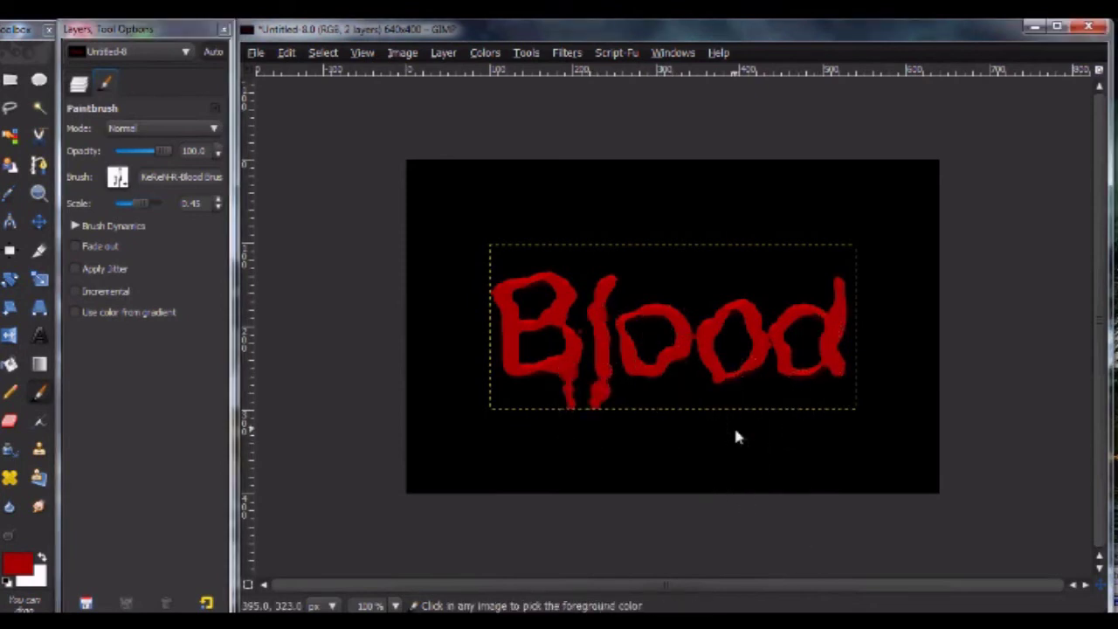
{"action": "key", "text": "ctrl+z"}
{"action": "key", "text": "ctrl+z"}
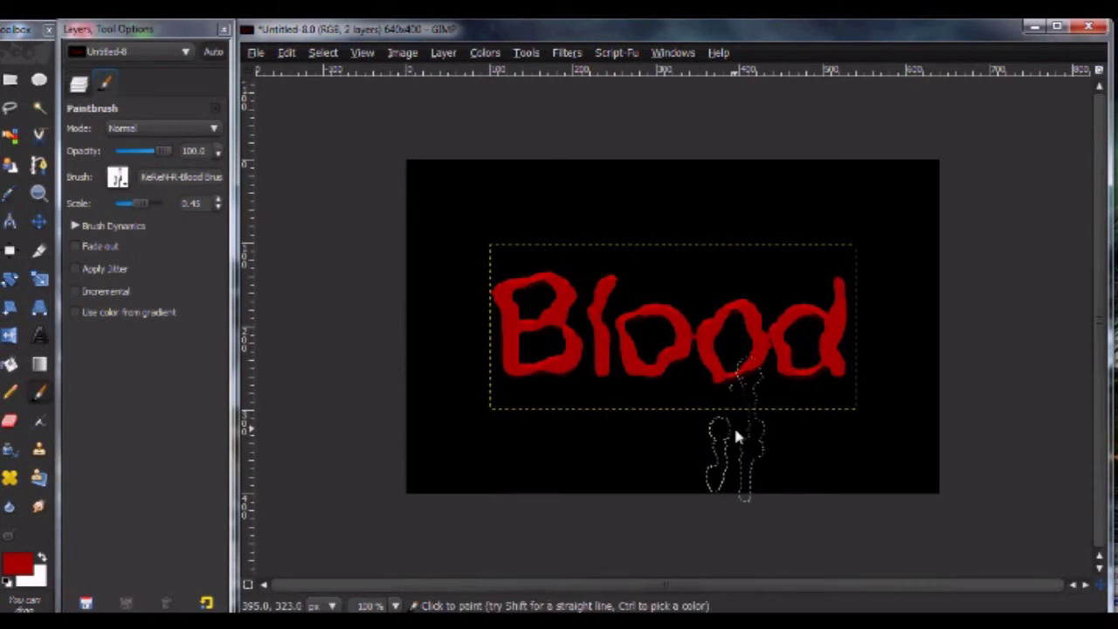
{"action": "key", "text": "shift+ctrl+n"}
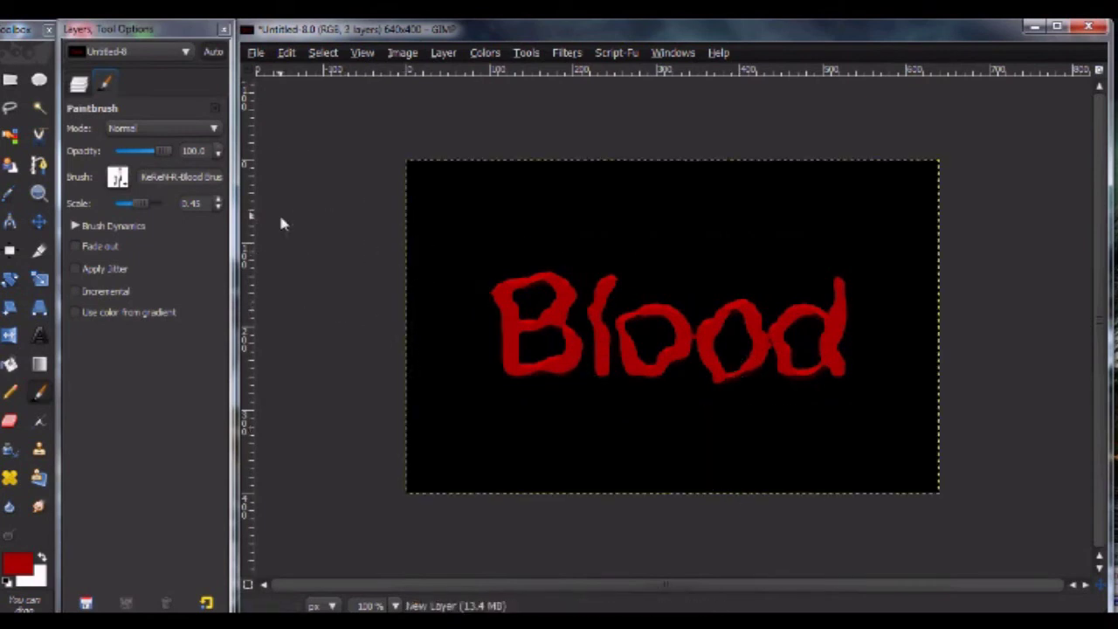
Stamp blood drips beneath the B, l and d on the new layer.
{"action": "left_click", "coordinate": [80, 85]}
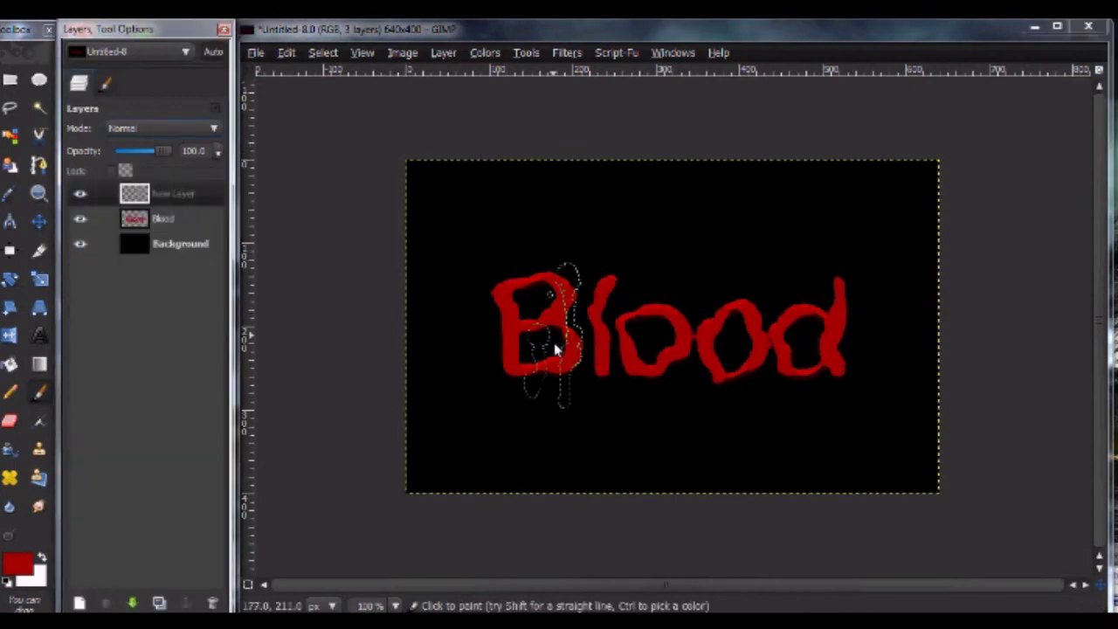
{"action": "left_click", "coordinate": [584, 375]}
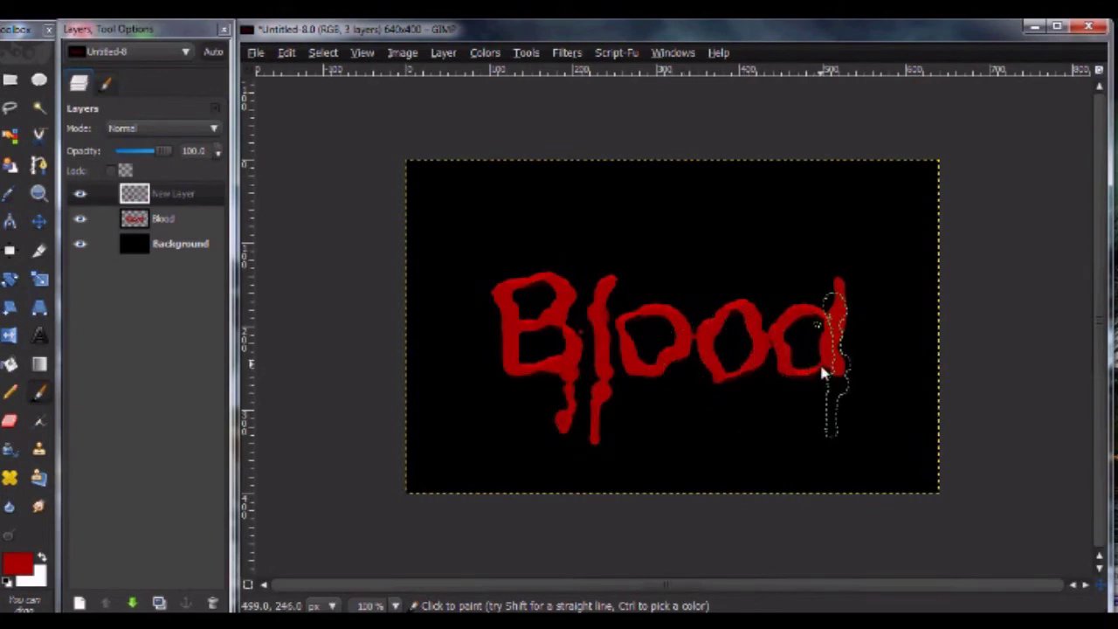
{"action": "left_click", "coordinate": [822, 371]}
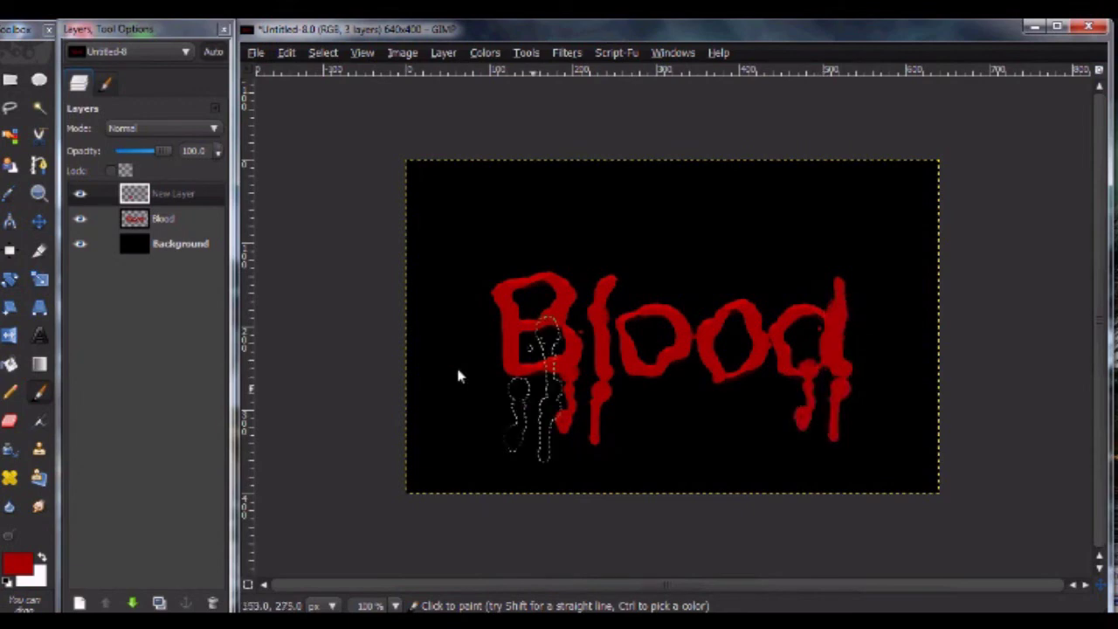
{"action": "left_click", "coordinate": [103, 84]}
Stamp blood-splatter brush marks at the top-left corner and over 'lo'.
{"action": "left_click", "coordinate": [118, 178]}
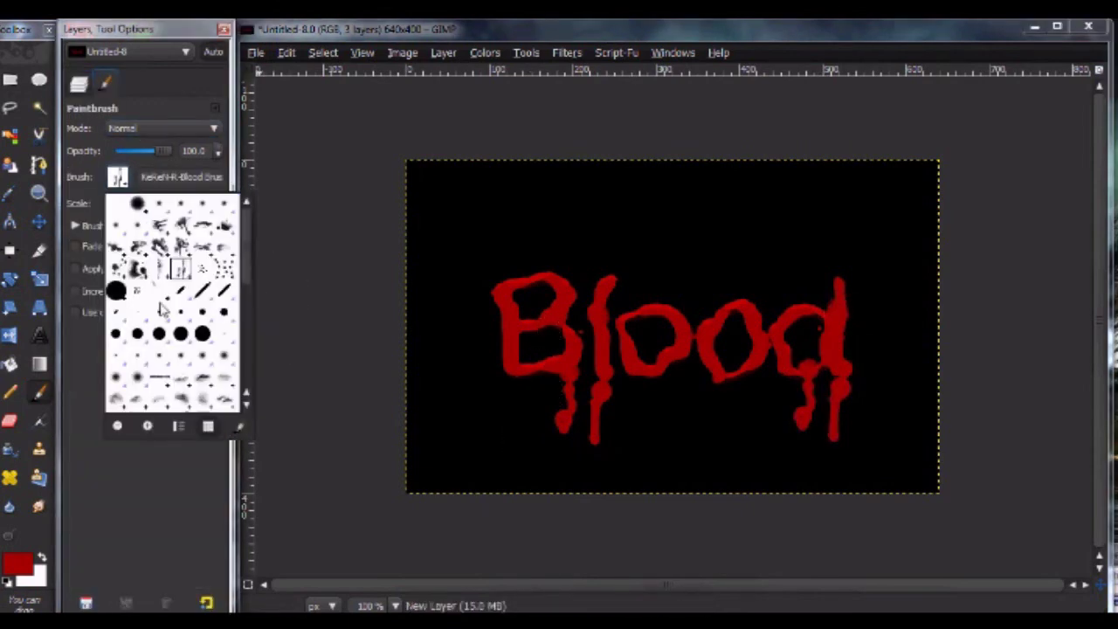
{"action": "left_click", "coordinate": [139, 274]}
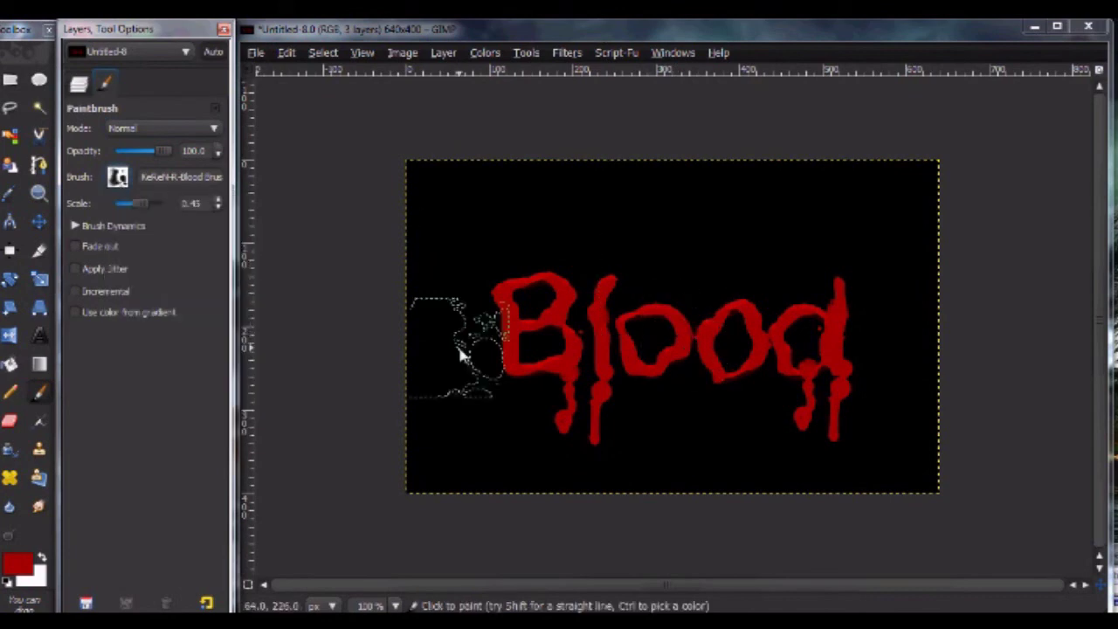
{"action": "left_click", "coordinate": [433, 194]}
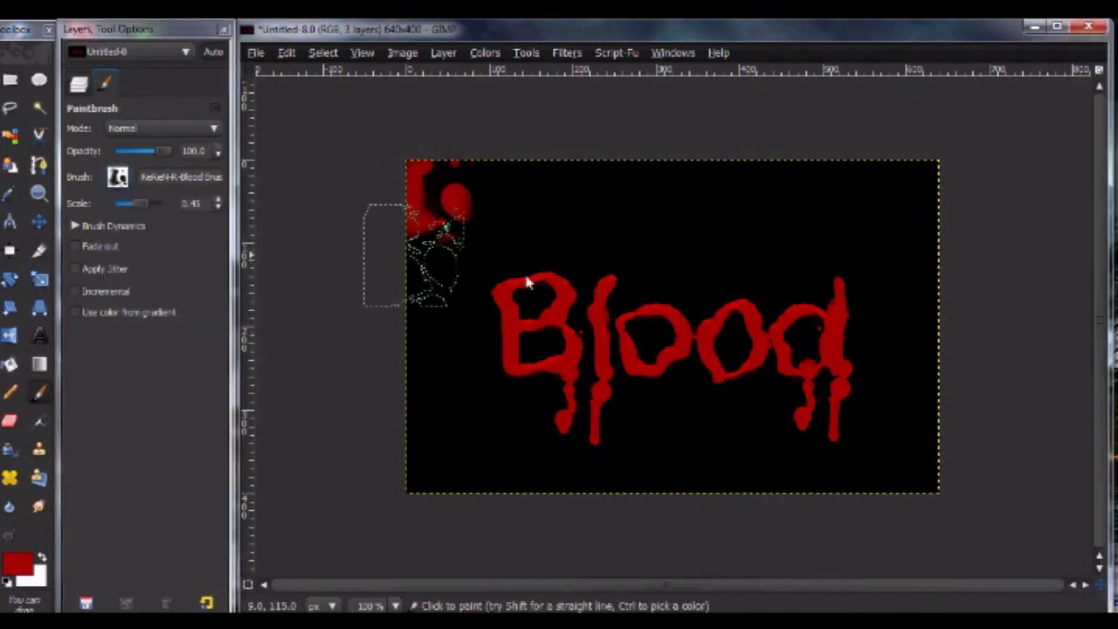
{"action": "left_click", "coordinate": [635, 345]}
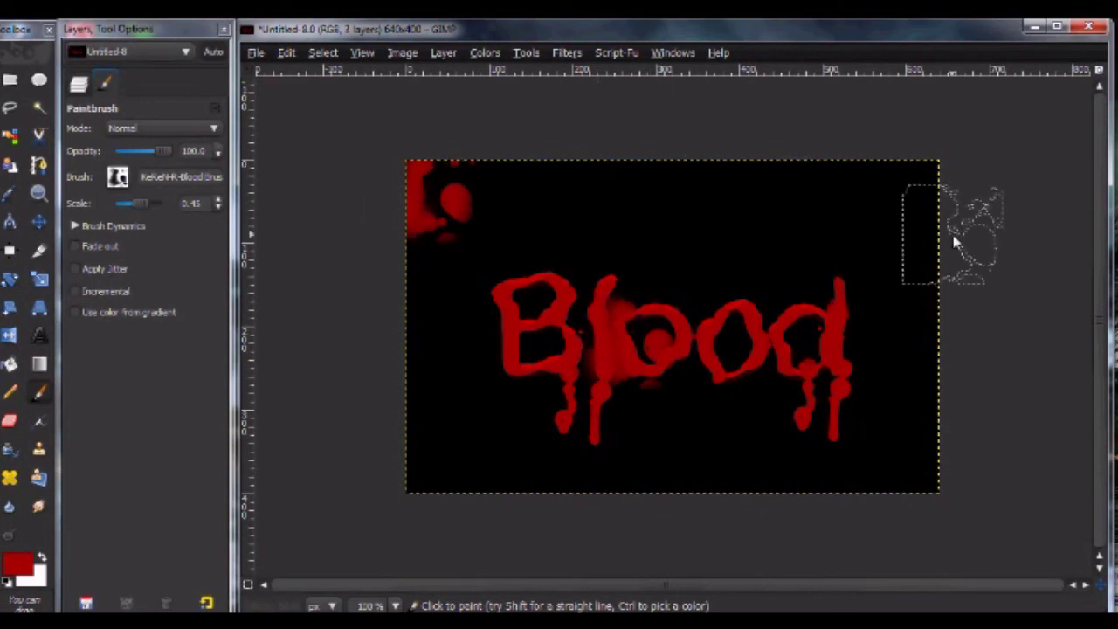
{"action": "key", "text": "ctrl"}
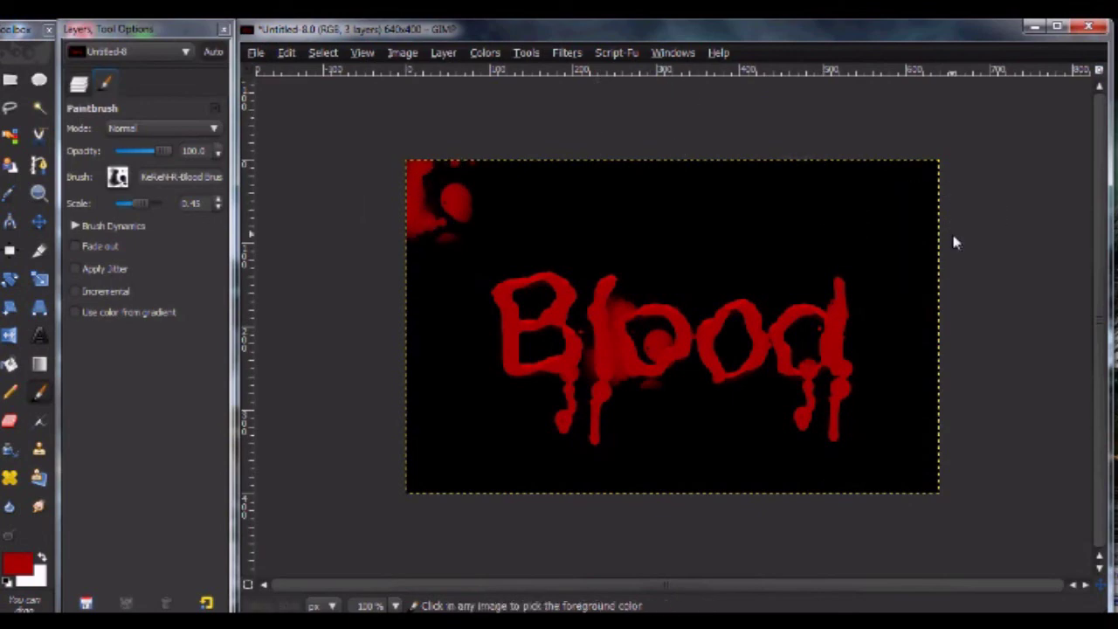